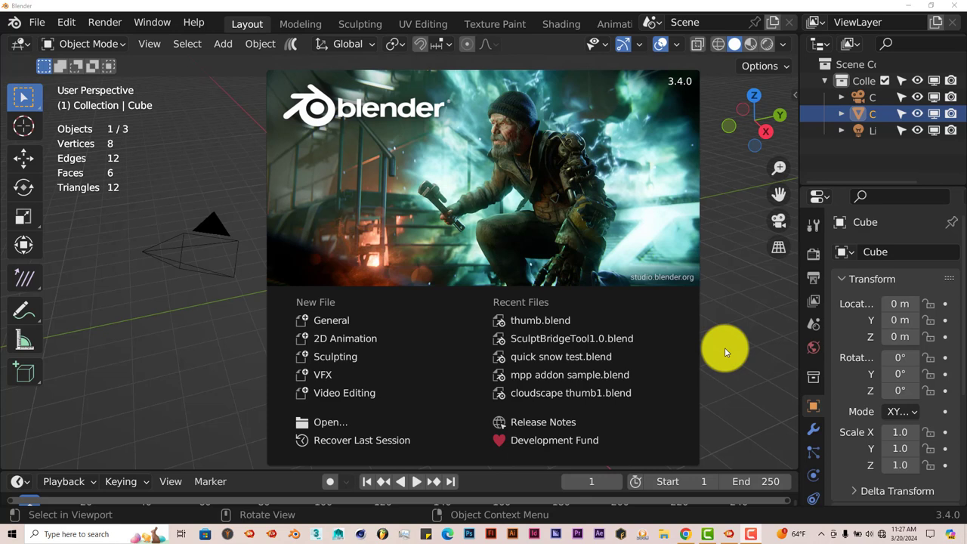
In Add-on preferences, search 'real' to confirm Real Water is enabled, then close Preferences.
{"action": "left_click", "coordinate": [65, 24]}
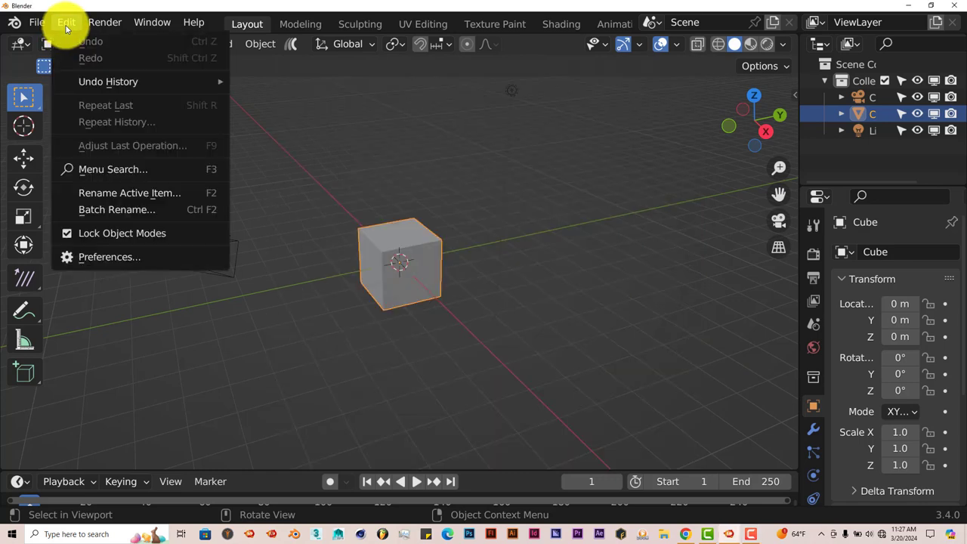
{"action": "left_click", "coordinate": [97, 259]}
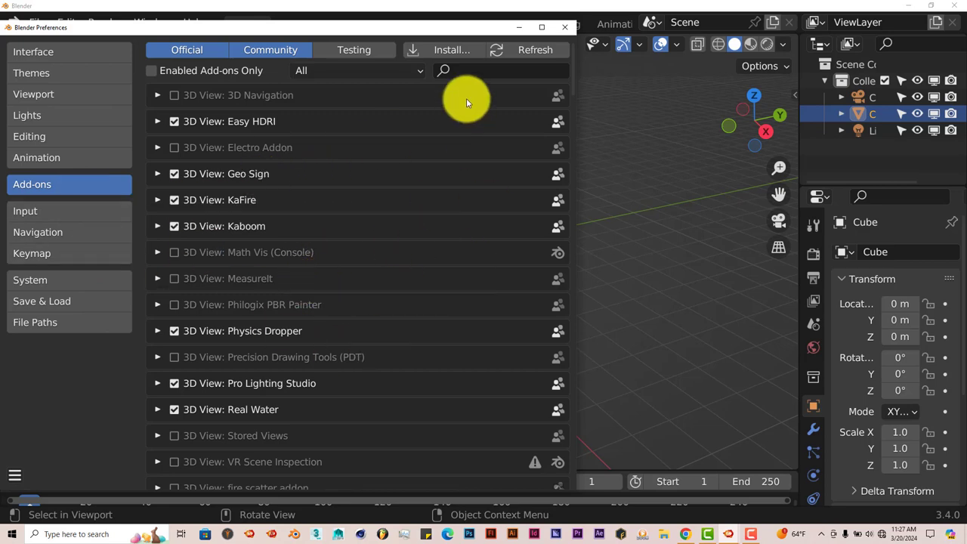
{"action": "left_click", "coordinate": [457, 50]}
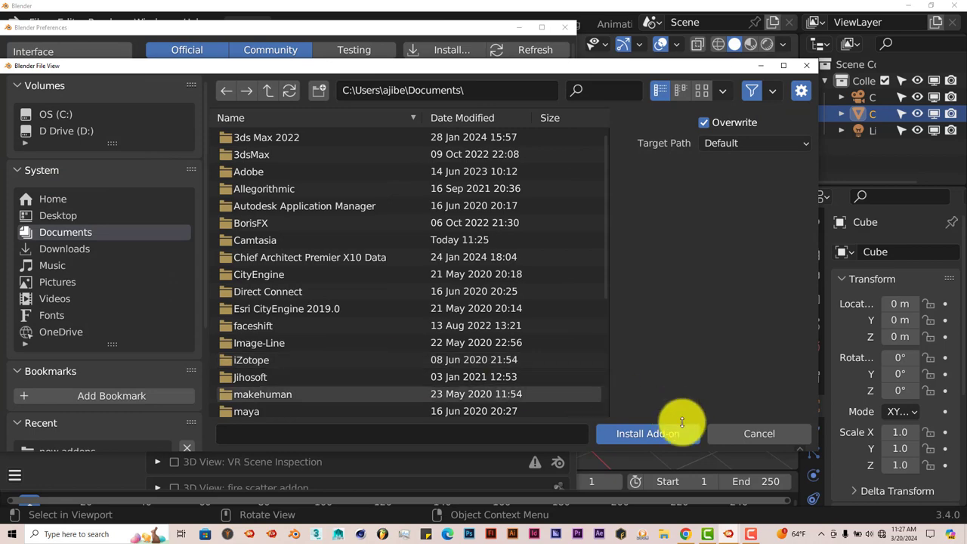
{"action": "left_click", "coordinate": [807, 66]}
{"action": "left_click", "coordinate": [469, 70]}
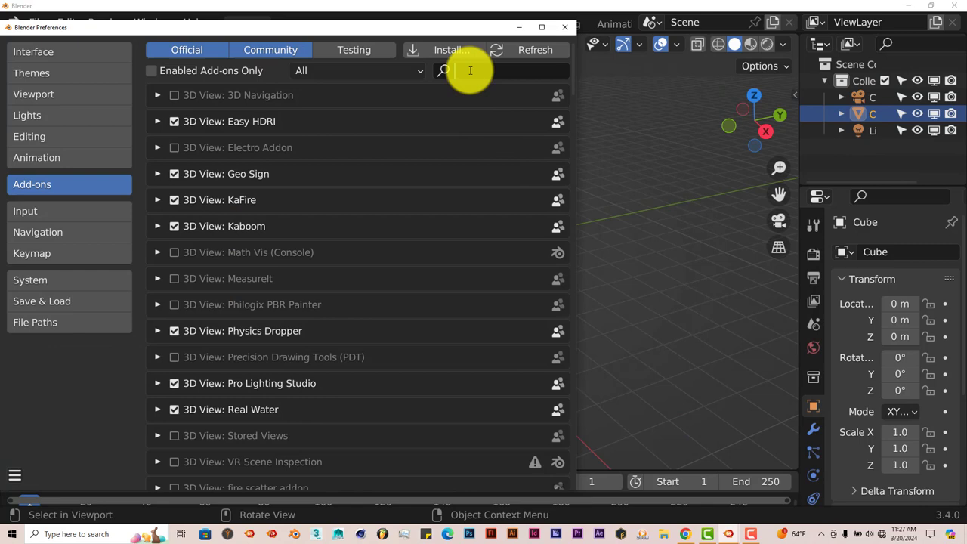
{"action": "type", "text": "real"}
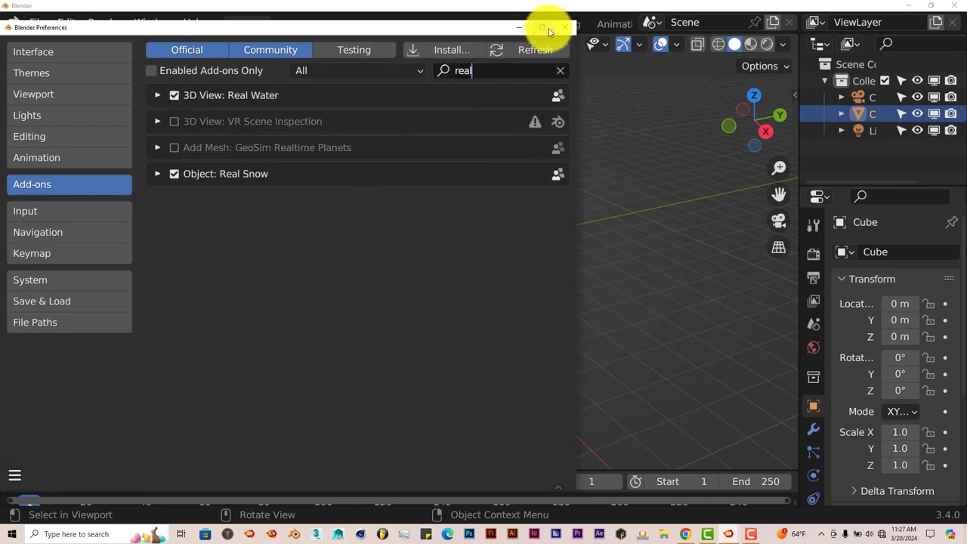
{"action": "left_click", "coordinate": [565, 27]}
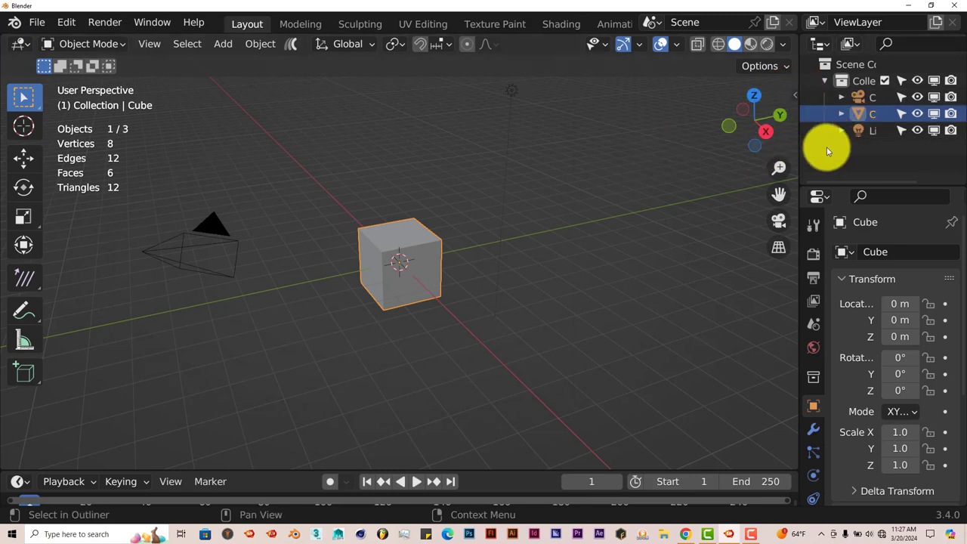
Show the Real Water sidebar, switch its language to 中文 and back to English, and list the libraries.
{"action": "key", "text": "n"}
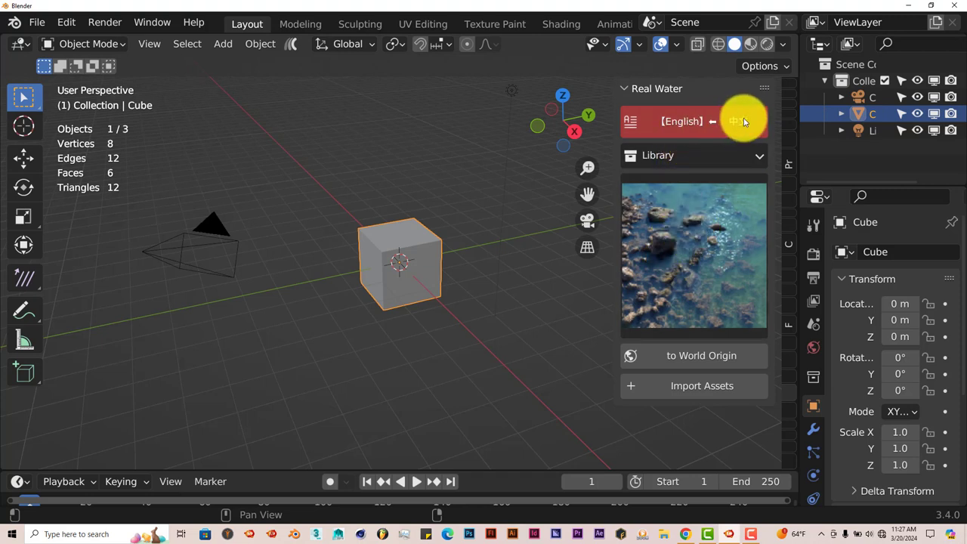
{"action": "left_click", "coordinate": [702, 270]}
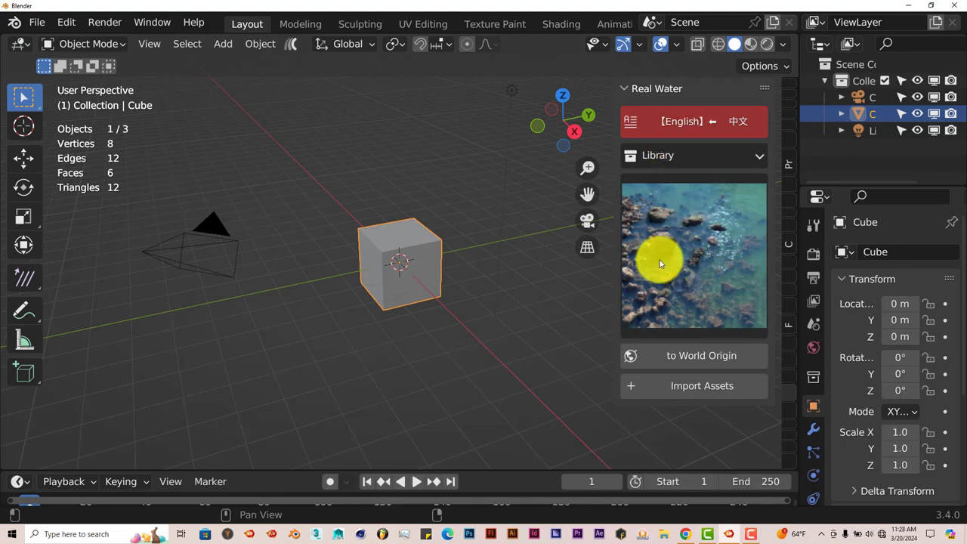
{"action": "left_click", "coordinate": [703, 123]}
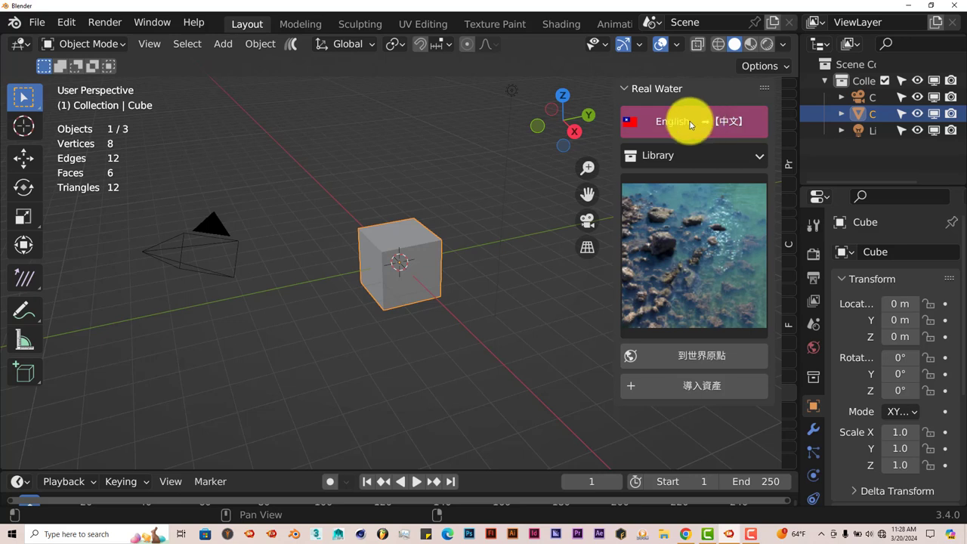
{"action": "left_click", "coordinate": [735, 121]}
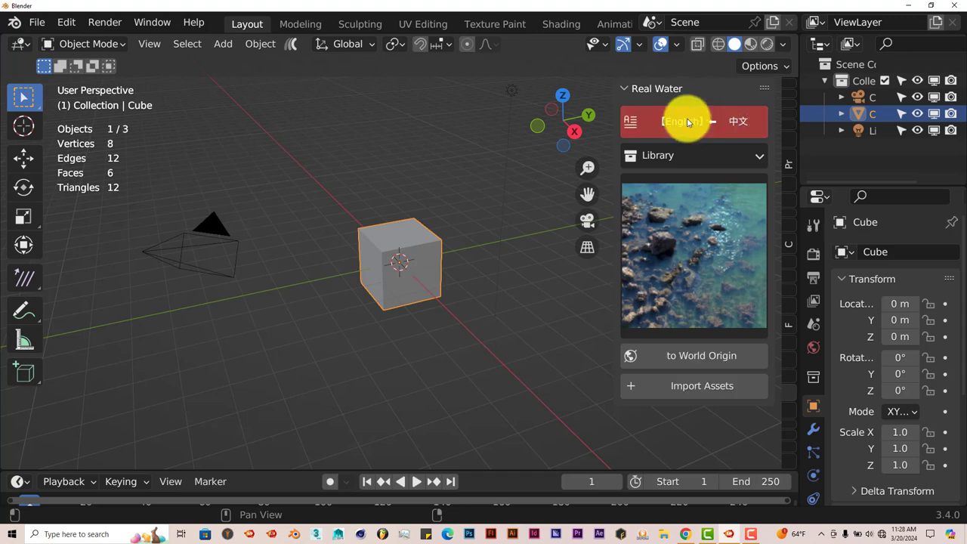
{"action": "left_click", "coordinate": [743, 164]}
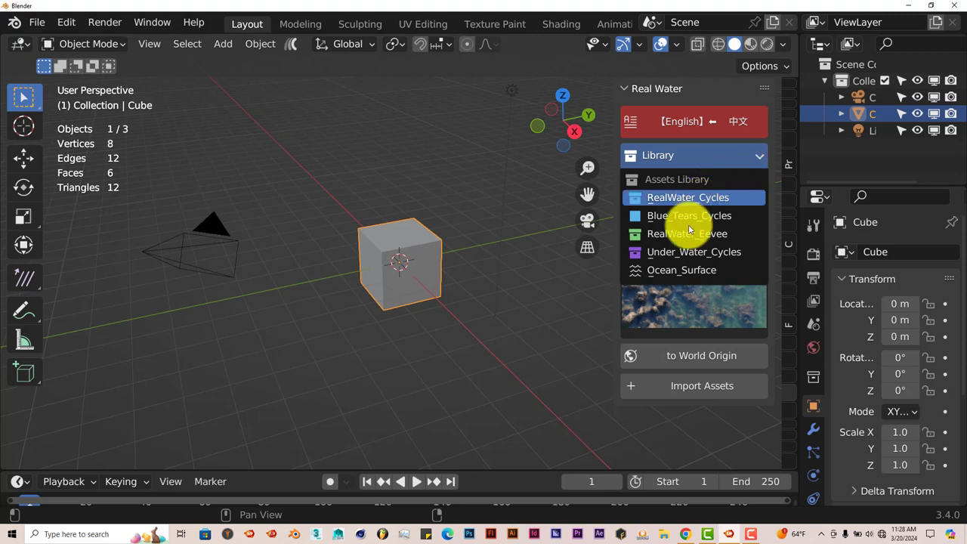
Pick RealWater_Cycles from the Real Water Library list and browse its preview thumbnails.
{"action": "left_click", "coordinate": [747, 160]}
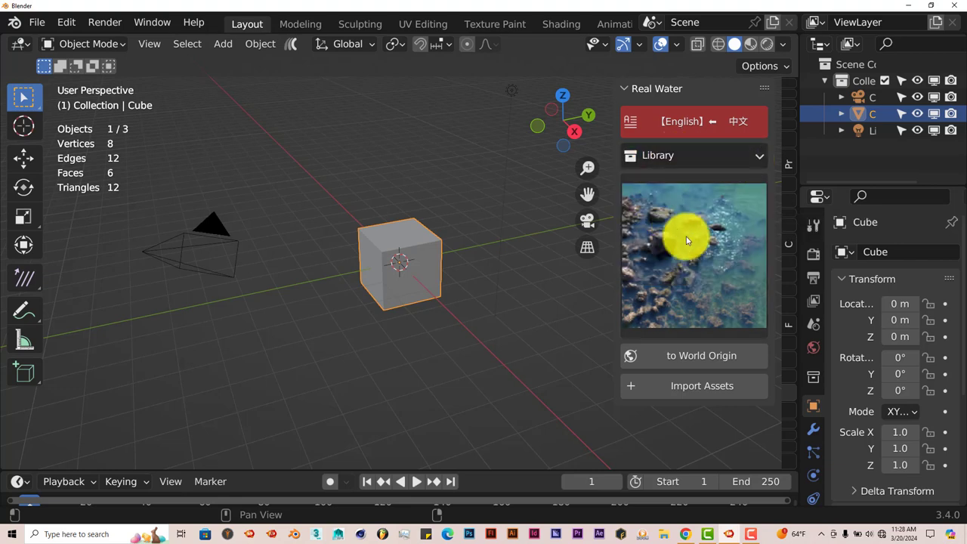
{"action": "left_click", "coordinate": [691, 257]}
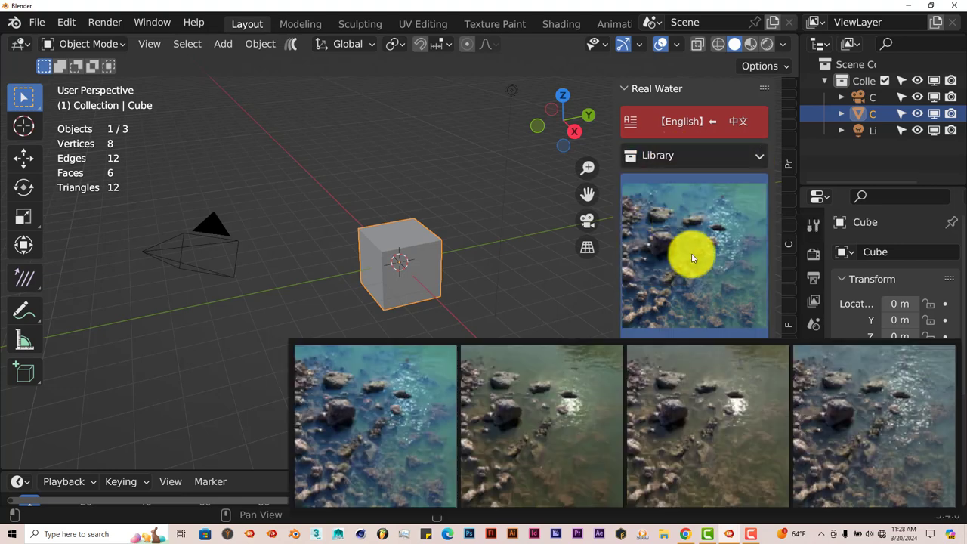
{"action": "left_click", "coordinate": [753, 155]}
{"action": "left_click", "coordinate": [715, 198]}
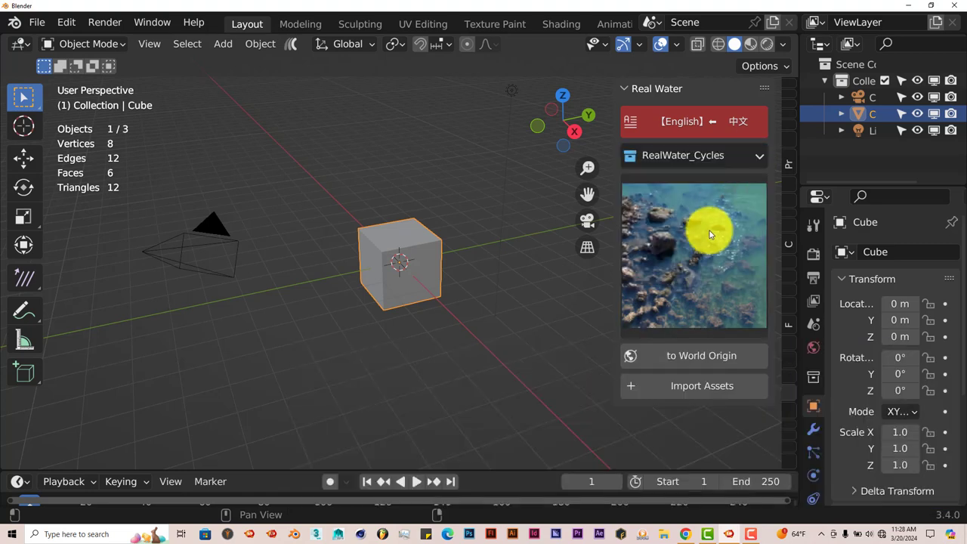
{"action": "left_click", "coordinate": [701, 241]}
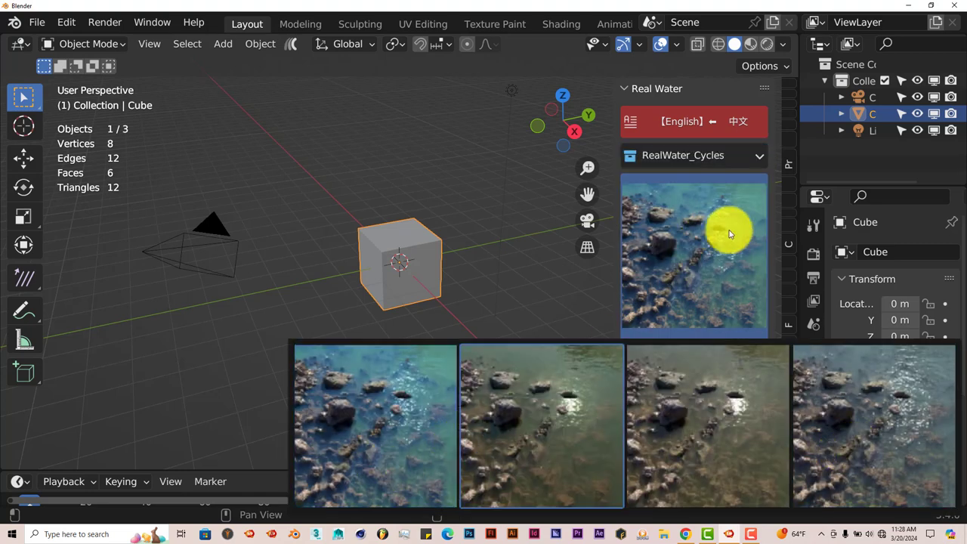
{"action": "left_click", "coordinate": [756, 160]}
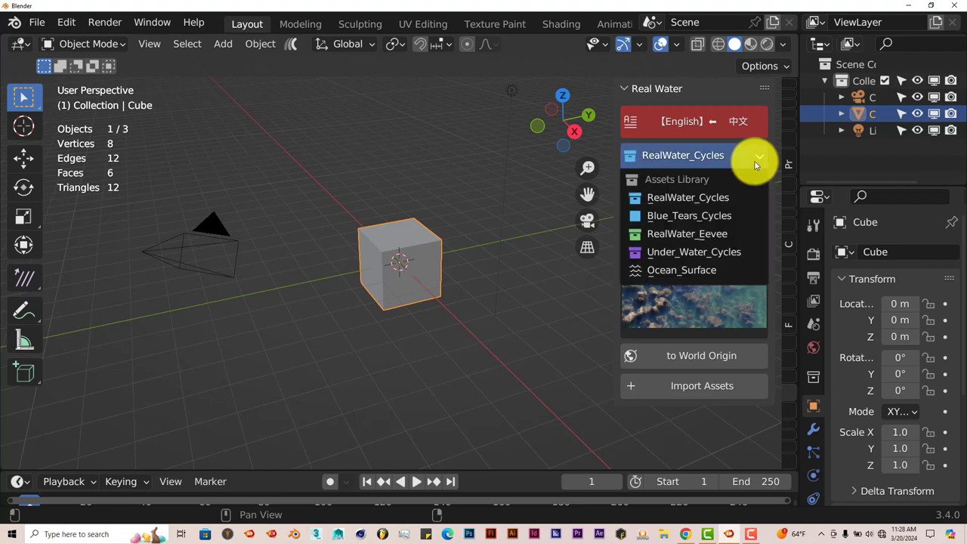
{"action": "left_click", "coordinate": [683, 272]}
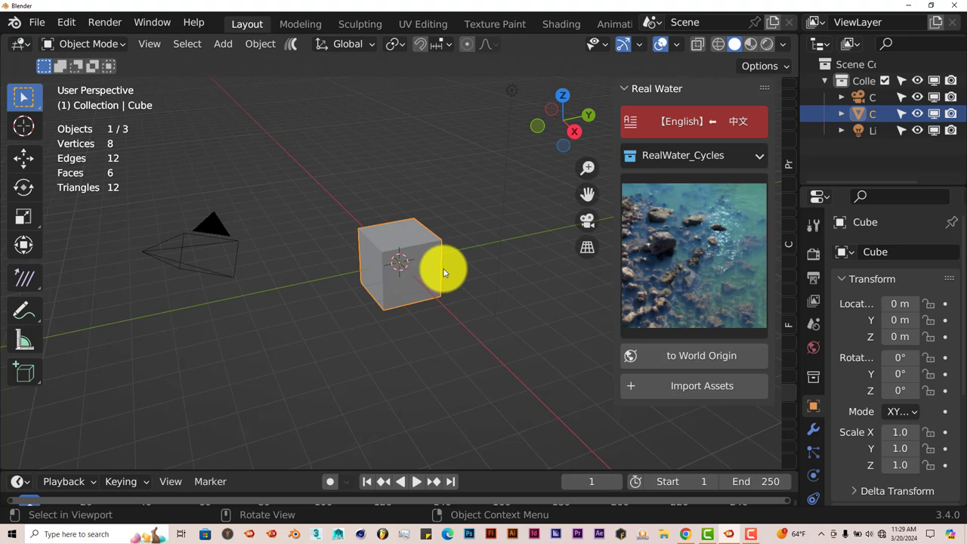
Set the viewport Clip End to 1000000 m in the View tab, then return to Real Water.
{"action": "scroll", "coordinate": [445, 274], "scroll_direction": "down", "scroll_amount": 3}
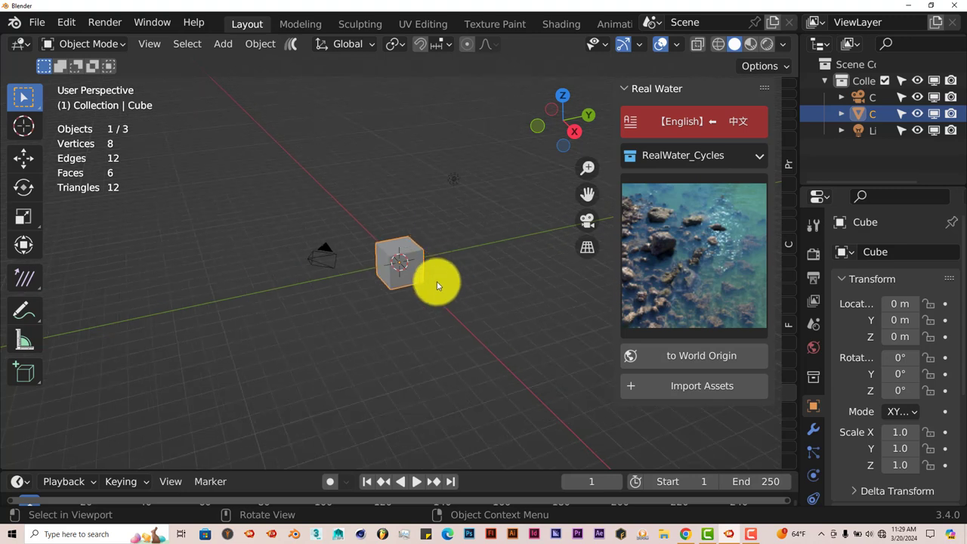
{"action": "middle_click_drag", "start_coordinate": [436, 289], "coordinate": [439, 271]}
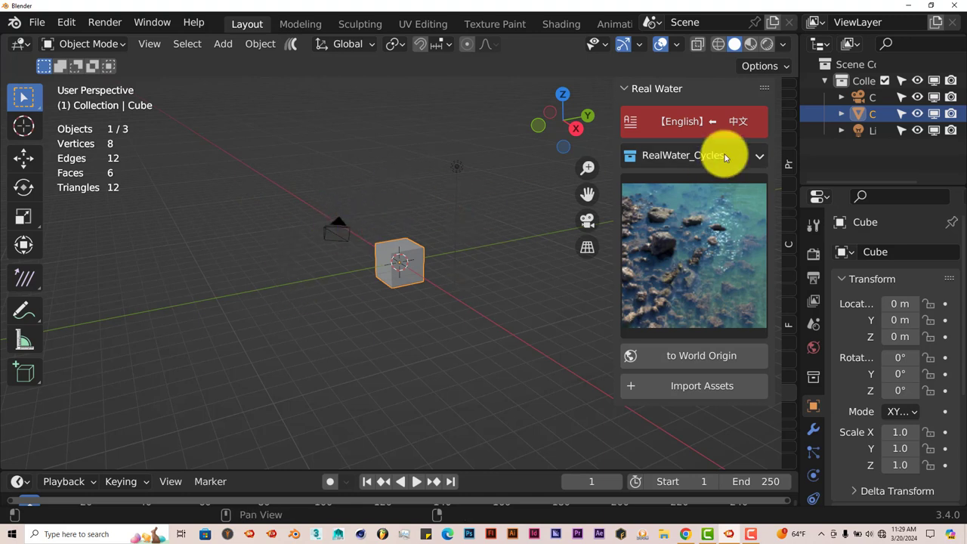
{"action": "left_click", "coordinate": [790, 116]}
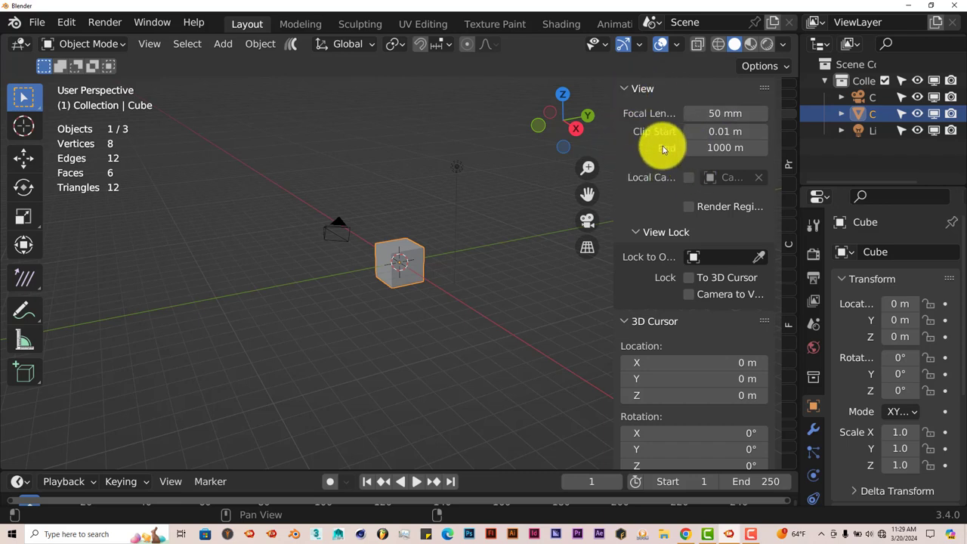
{"action": "left_click", "coordinate": [724, 149]}
{"action": "left_click", "coordinate": [743, 151]}
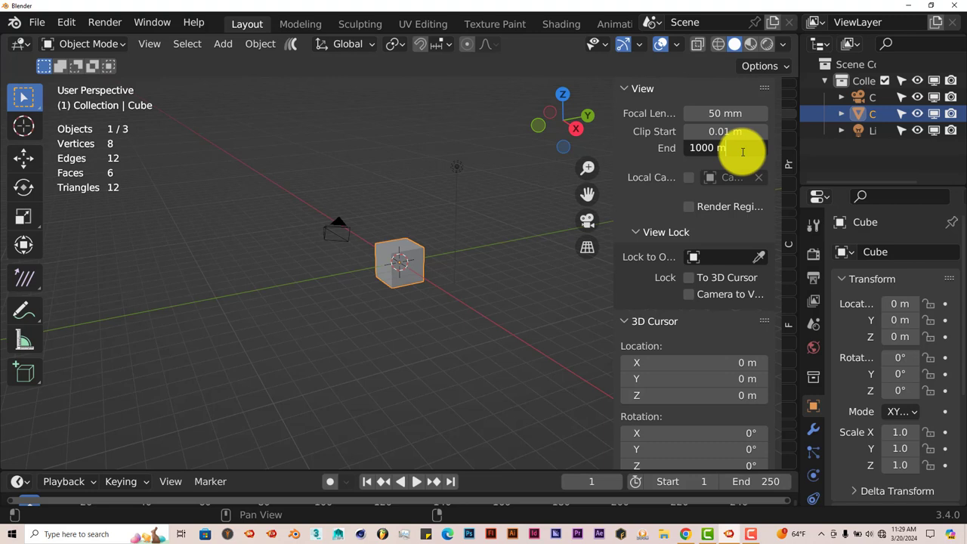
{"action": "key", "text": "BackSpace"}
{"action": "key", "text": "BackSpace"}
{"action": "type", "text": "000"}
{"action": "key", "text": "Return"}
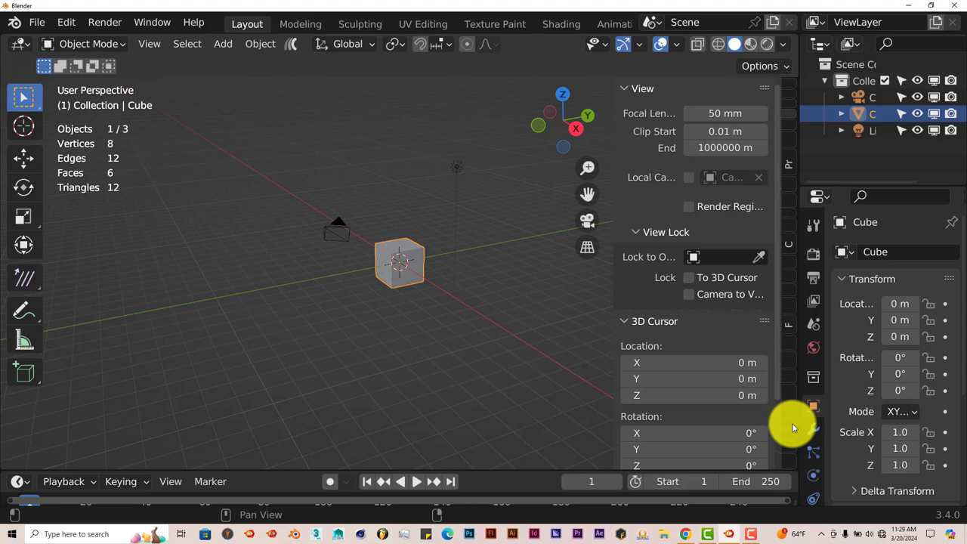
{"action": "left_click", "coordinate": [790, 395]}
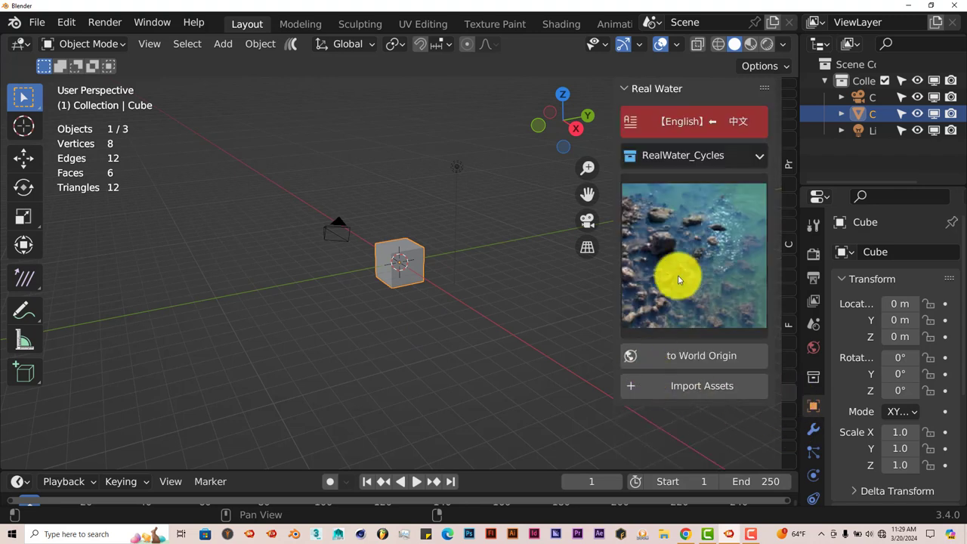
Choose the Blue_Tears_Cycles asset in Real Water and delete the default cube.
{"action": "left_click", "coordinate": [753, 155]}
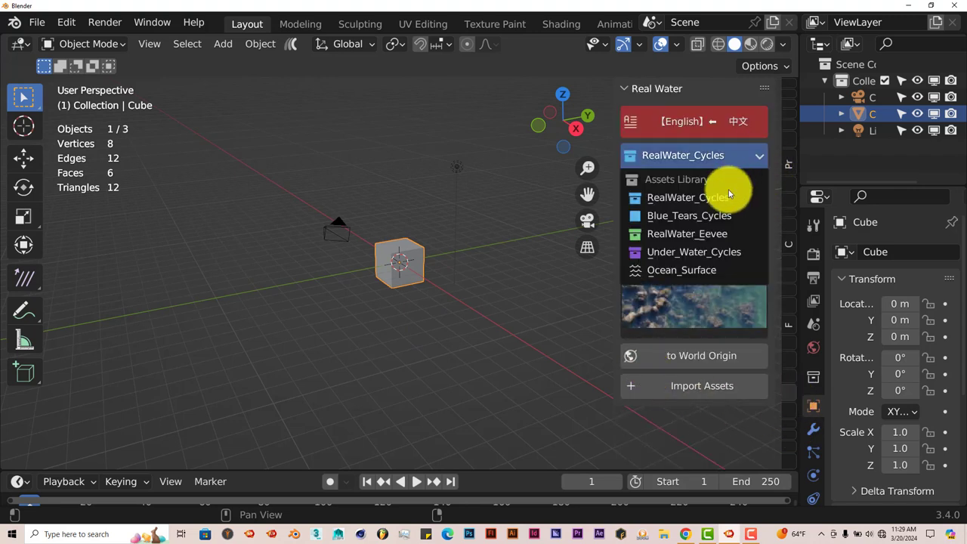
{"action": "left_click", "coordinate": [707, 217]}
{"action": "middle_click_drag", "start_coordinate": [402, 297], "coordinate": [396, 267], "text": "ctrl"}
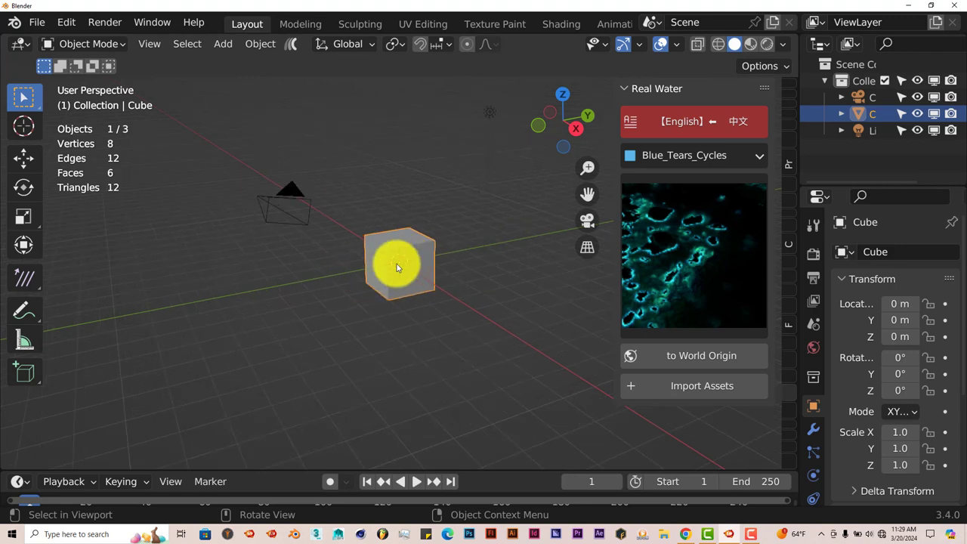
{"action": "key", "text": "Delete"}
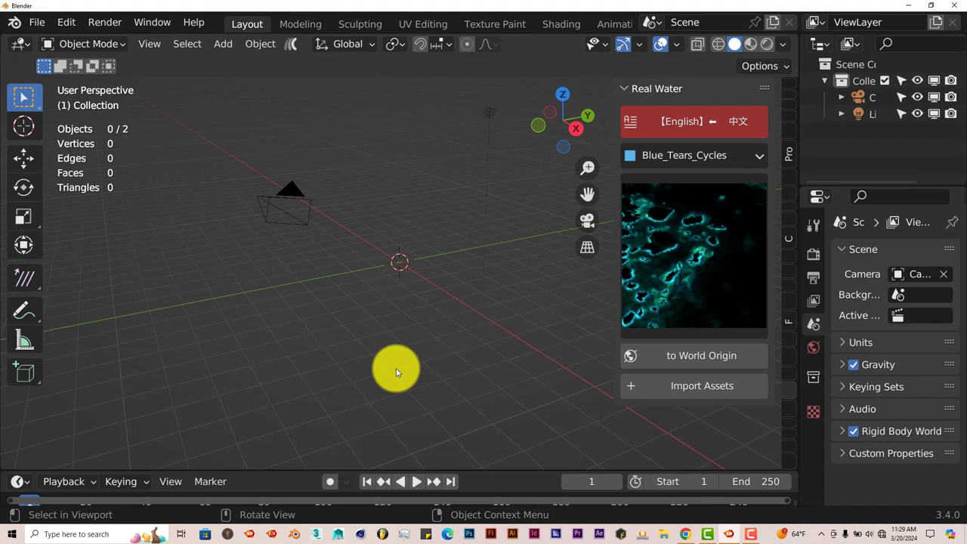
Raise the World background colour's brightness and tint it pale blue.
{"action": "left_click", "coordinate": [814, 347]}
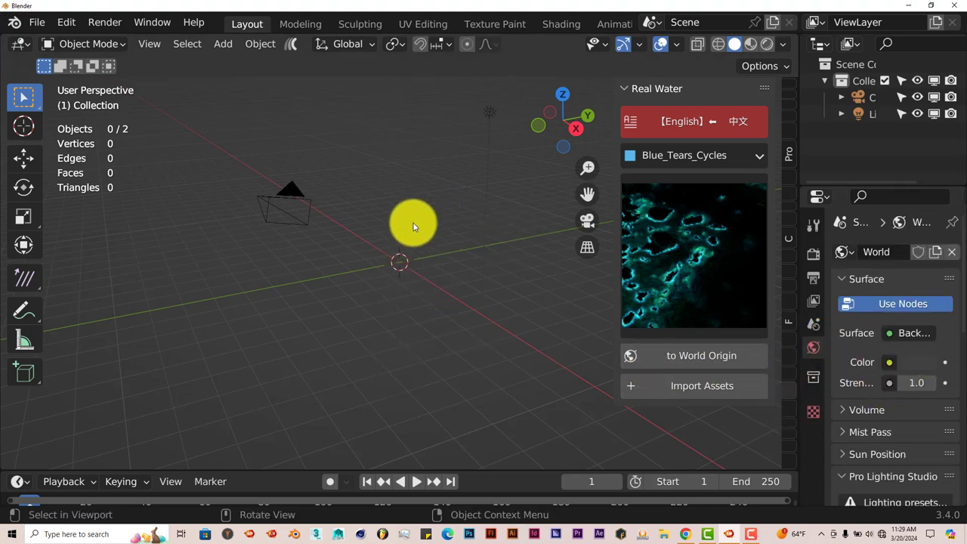
{"action": "left_click", "coordinate": [916, 365]}
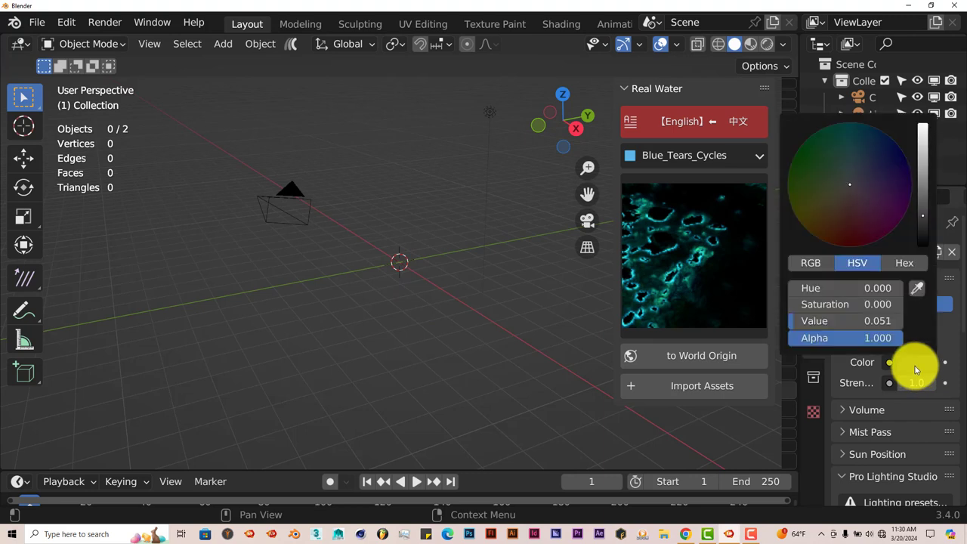
{"action": "left_click", "coordinate": [925, 141]}
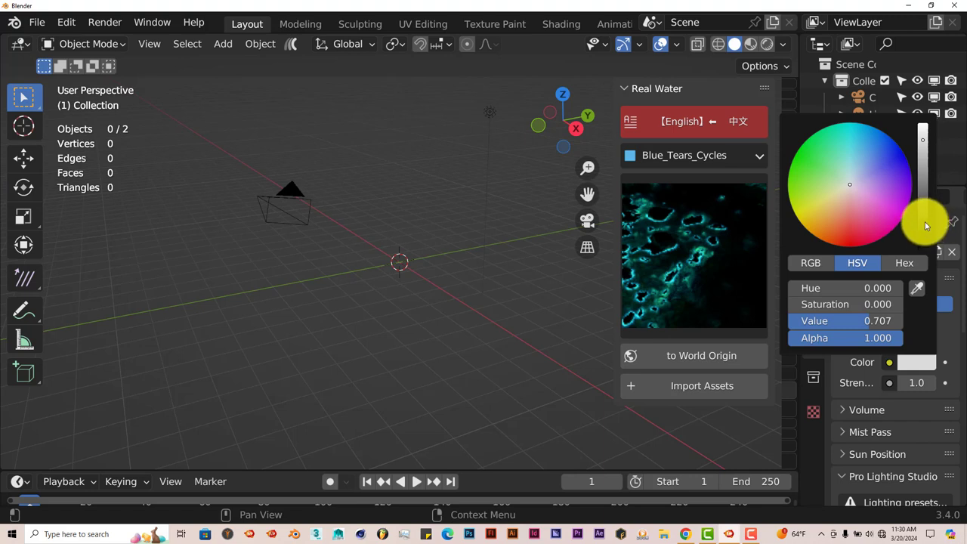
{"action": "left_click", "coordinate": [856, 181]}
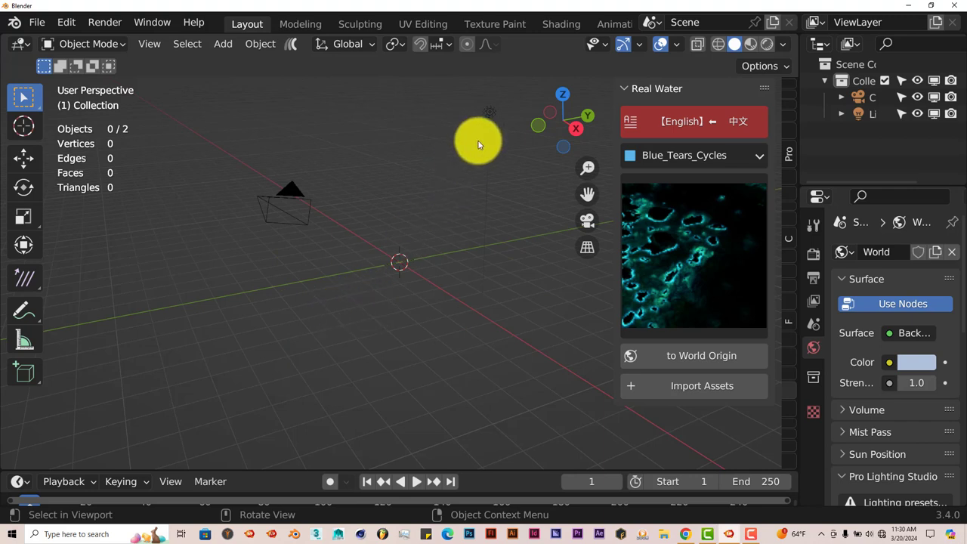
Change the light to a Sun with strength 5 and a pale yellow colour.
{"action": "left_click", "coordinate": [490, 121]}
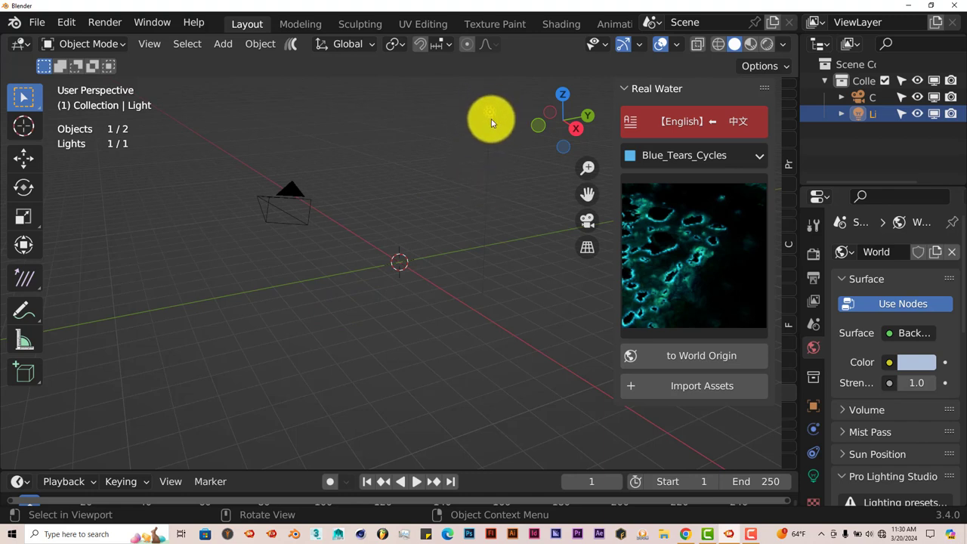
{"action": "left_click", "coordinate": [813, 476]}
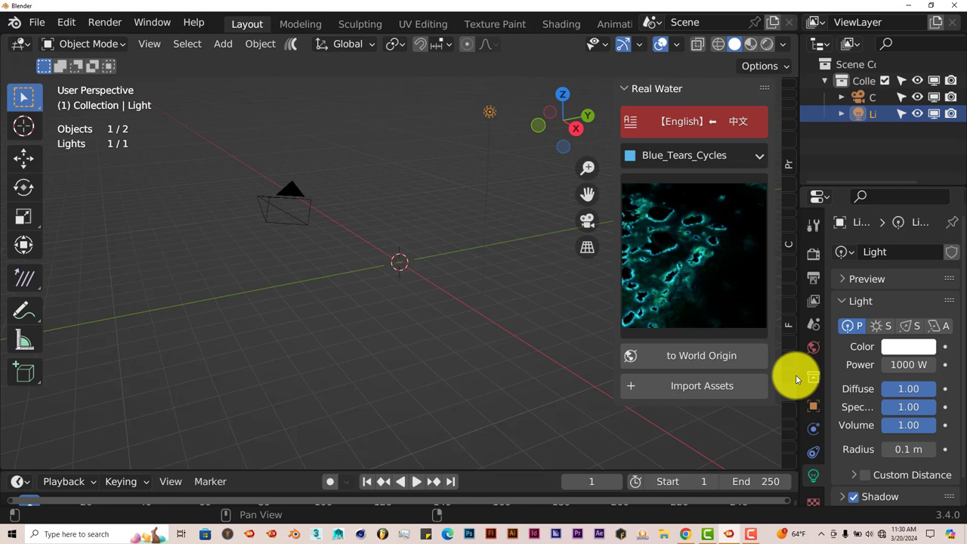
{"action": "left_click_drag", "start_coordinate": [797, 380], "coordinate": [680, 367]}
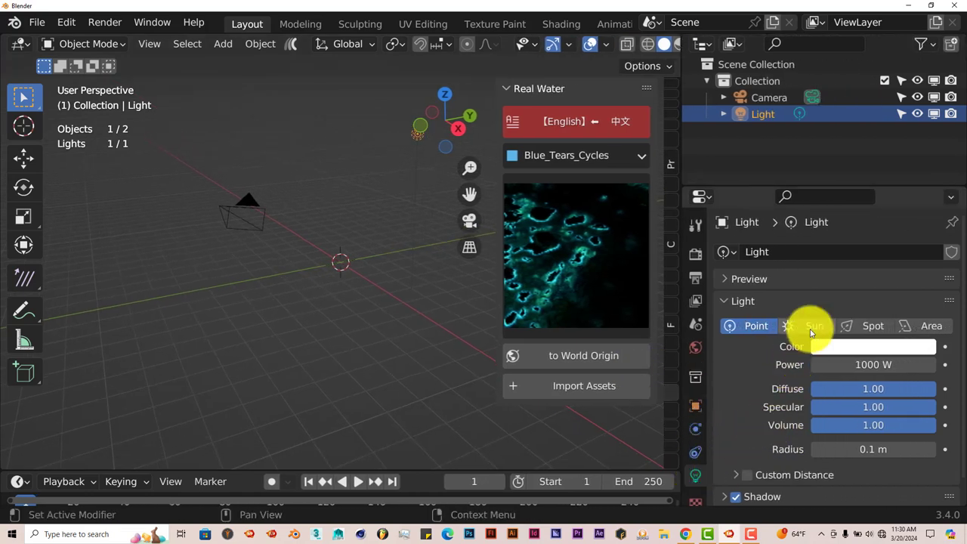
{"action": "left_click", "coordinate": [811, 334]}
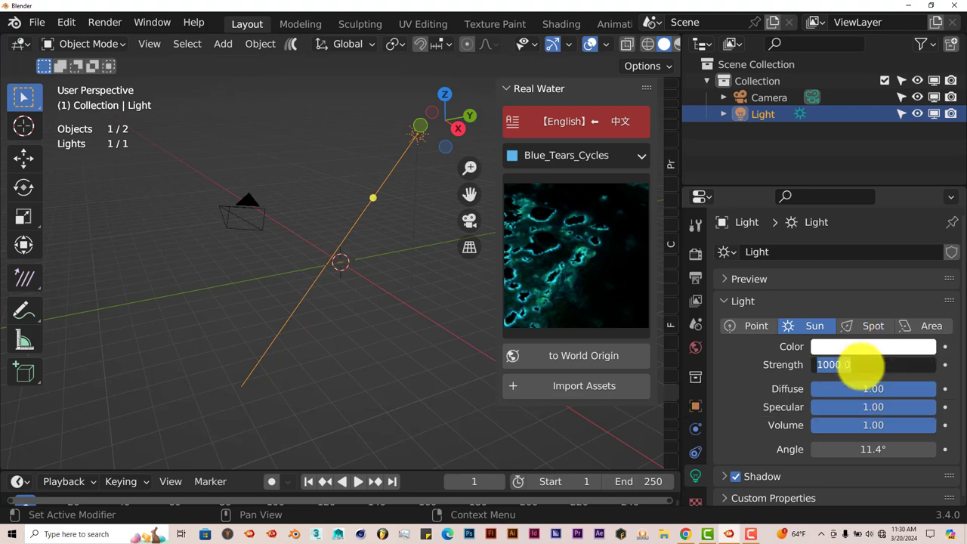
{"action": "left_click", "coordinate": [861, 365]}
{"action": "type", "text": "5"}
{"action": "key", "text": "Return"}
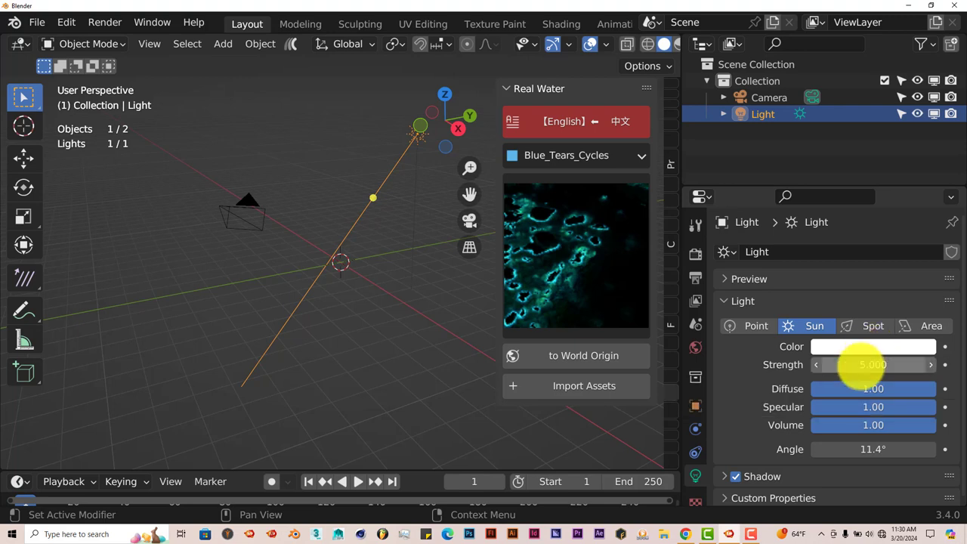
{"action": "left_click", "coordinate": [868, 348]}
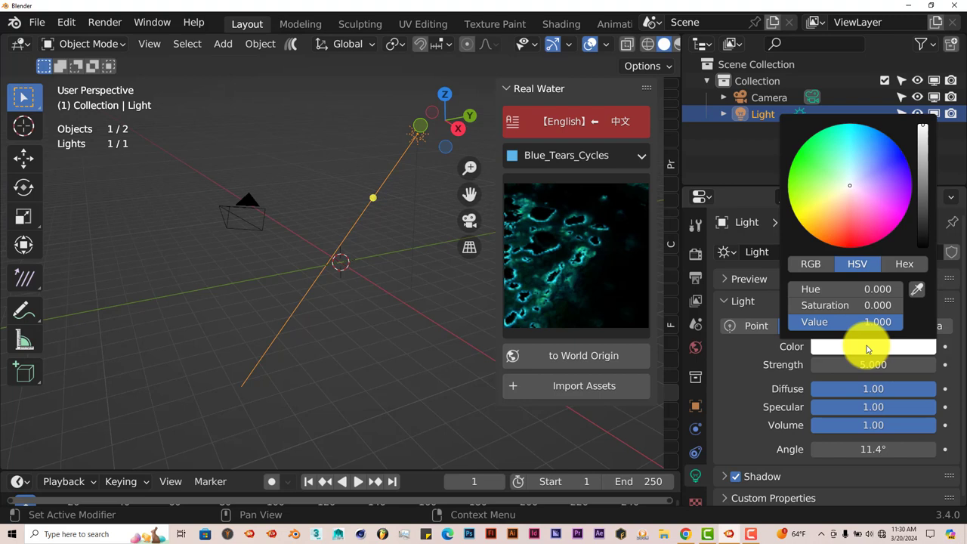
{"action": "left_click", "coordinate": [843, 189]}
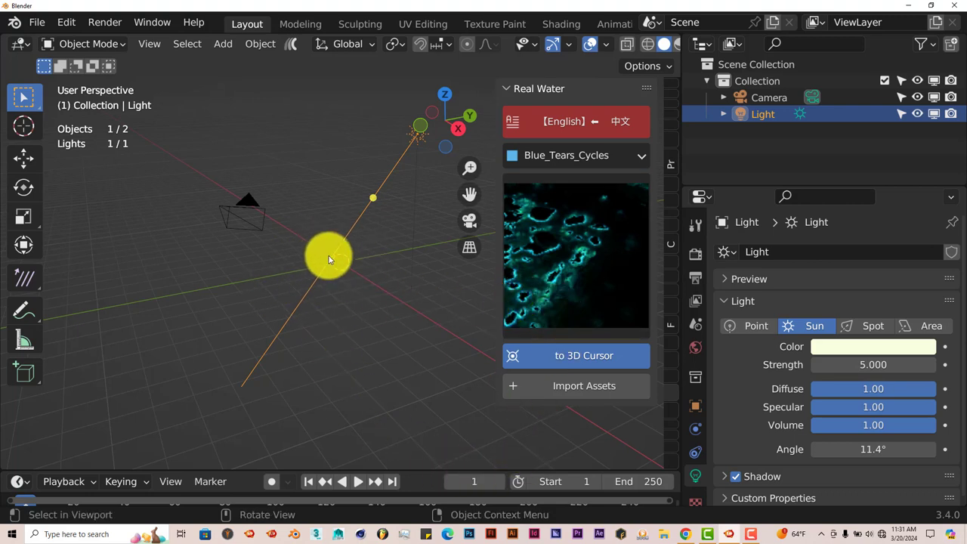
Import the Blue Tears water slab, frame it in view, and switch to Rendered shading.
{"action": "left_click", "coordinate": [569, 387]}
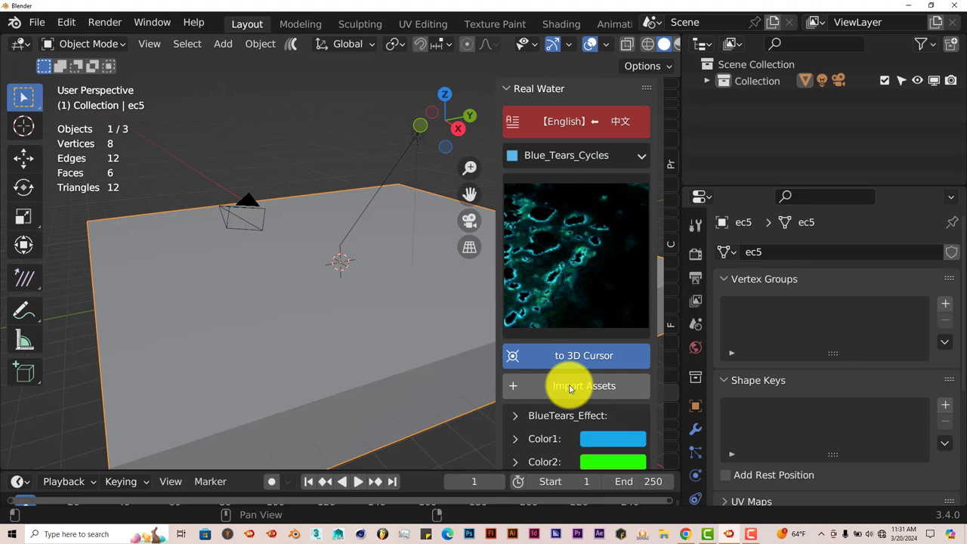
{"action": "scroll", "coordinate": [388, 356], "scroll_direction": "down", "scroll_amount": 5}
{"action": "middle_click_drag", "start_coordinate": [388, 356], "coordinate": [400, 368]}
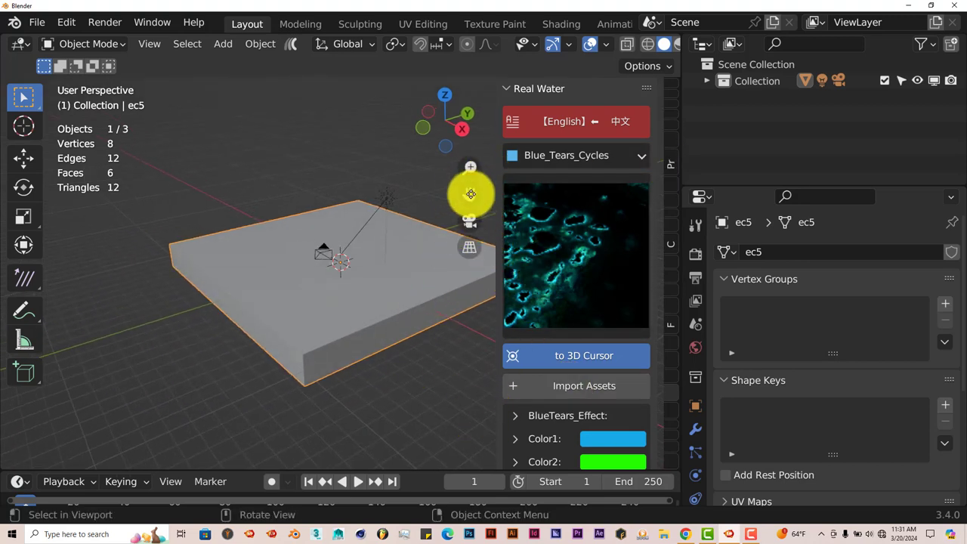
{"action": "left_click_drag", "start_coordinate": [471, 195], "coordinate": [578, 67]}
{"action": "scroll", "coordinate": [600, 45], "scroll_direction": "down", "scroll_amount": 3}
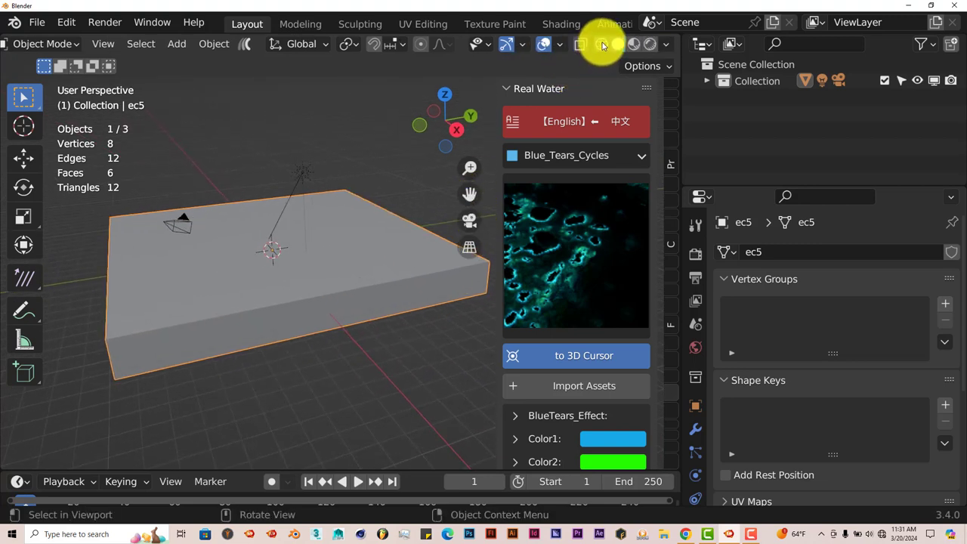
{"action": "left_click", "coordinate": [651, 46]}
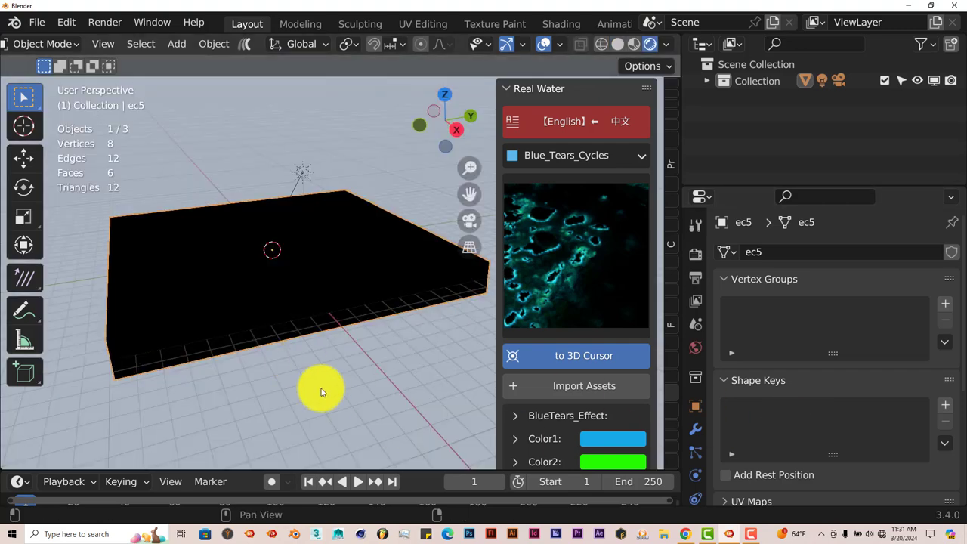
Set the render engine to Cycles with the GPU Compute device.
{"action": "left_click", "coordinate": [696, 255]}
{"action": "left_click", "coordinate": [854, 253]}
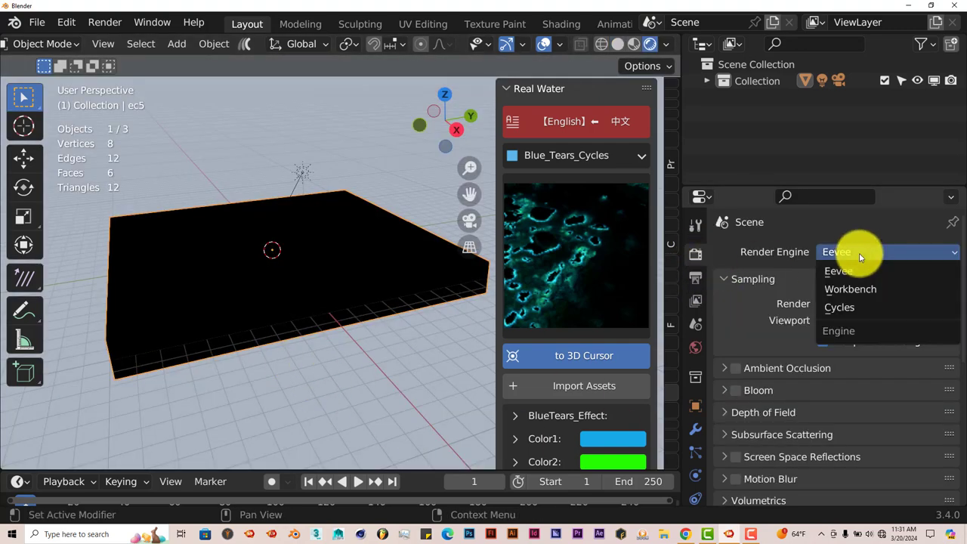
{"action": "left_click", "coordinate": [846, 306]}
{"action": "left_click", "coordinate": [864, 294]}
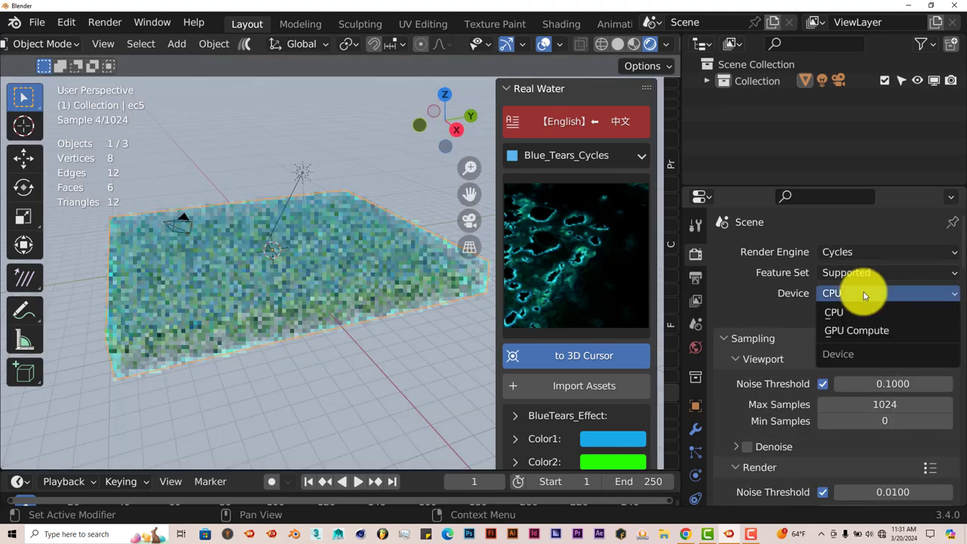
{"action": "left_click", "coordinate": [856, 333]}
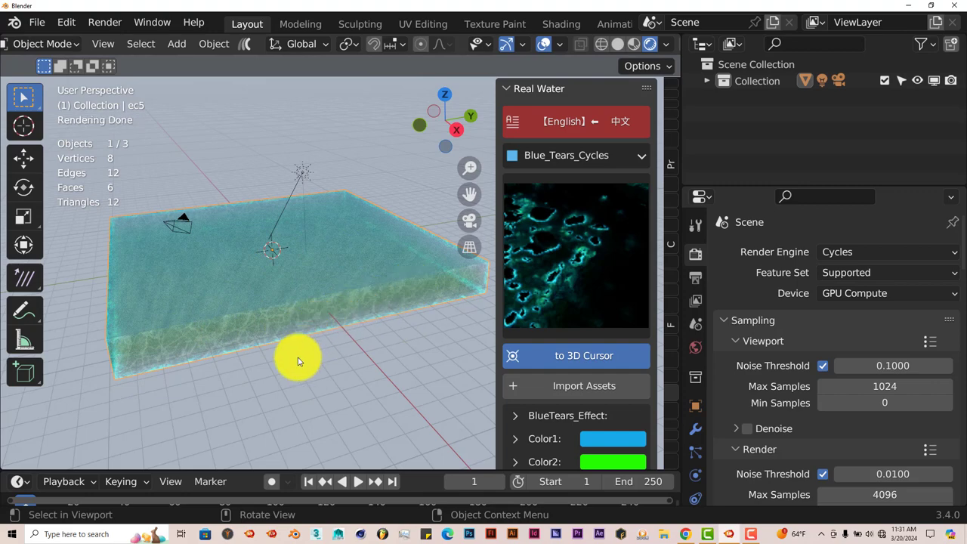
Widen the sidebar so full property names show, then drag Base sediment to 0.552.
{"action": "scroll", "coordinate": [298, 358], "scroll_direction": "up", "scroll_amount": 3}
{"action": "middle_click_drag", "start_coordinate": [296, 362], "coordinate": [289, 348]}
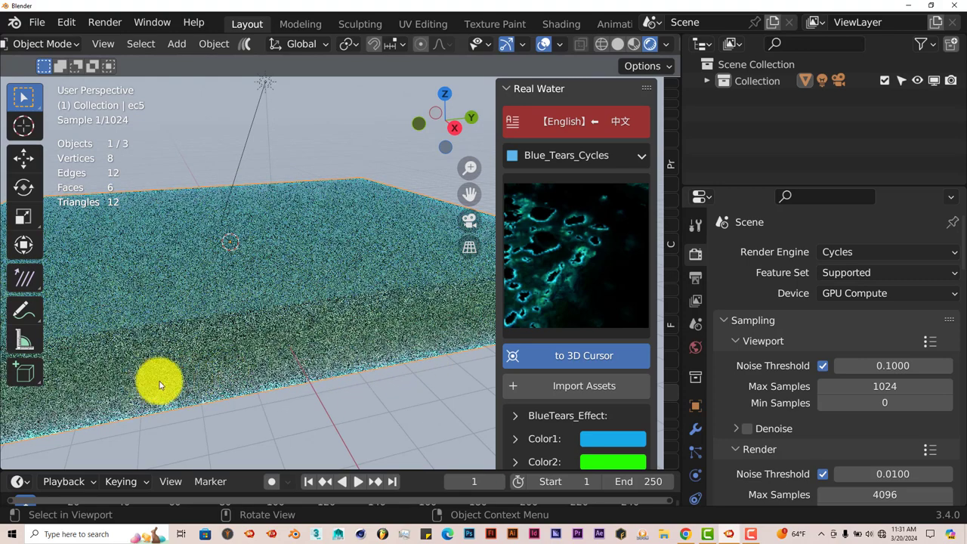
{"action": "scroll", "coordinate": [590, 405], "scroll_direction": "down", "scroll_amount": 4}
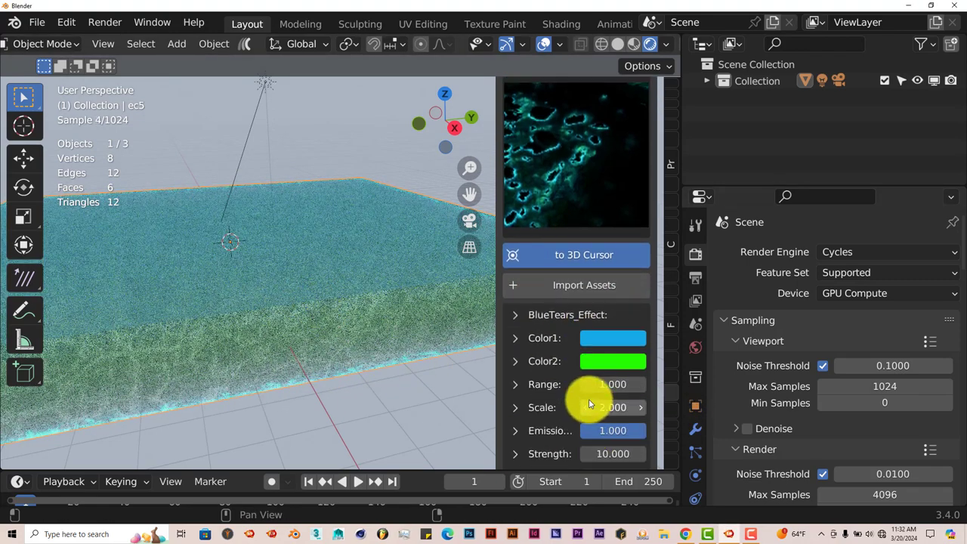
{"action": "scroll", "coordinate": [591, 404], "scroll_direction": "down", "scroll_amount": 5}
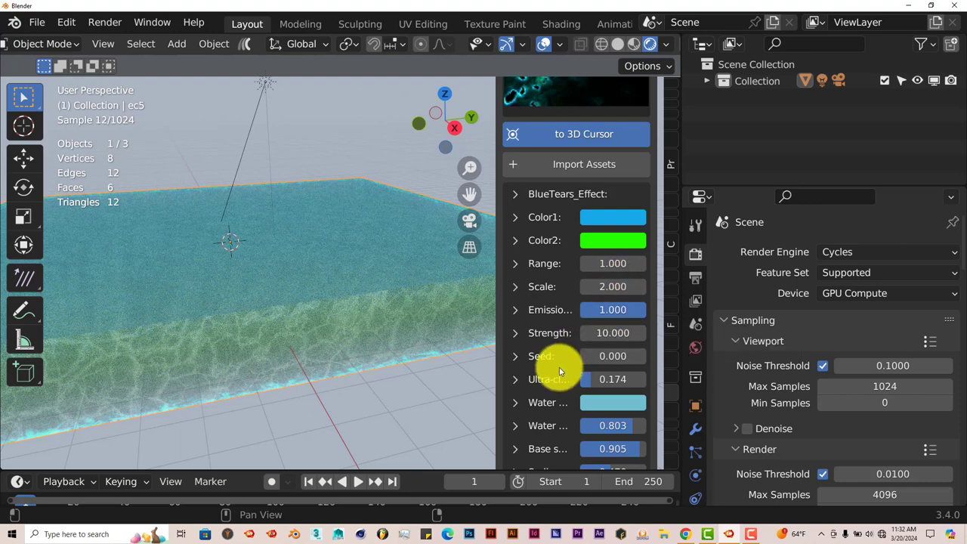
{"action": "scroll", "coordinate": [571, 378], "scroll_direction": "down", "scroll_amount": 4}
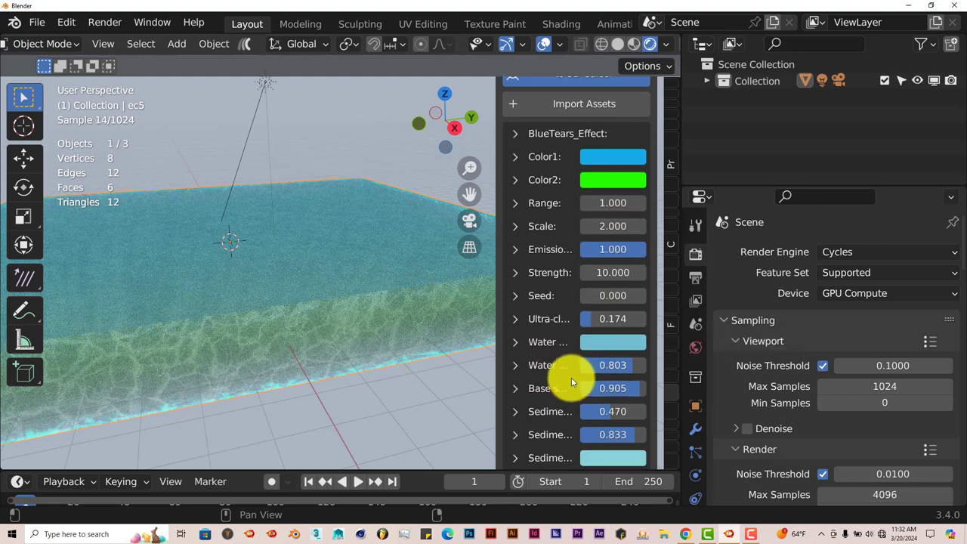
{"action": "scroll", "coordinate": [572, 378], "scroll_direction": "down", "scroll_amount": 3}
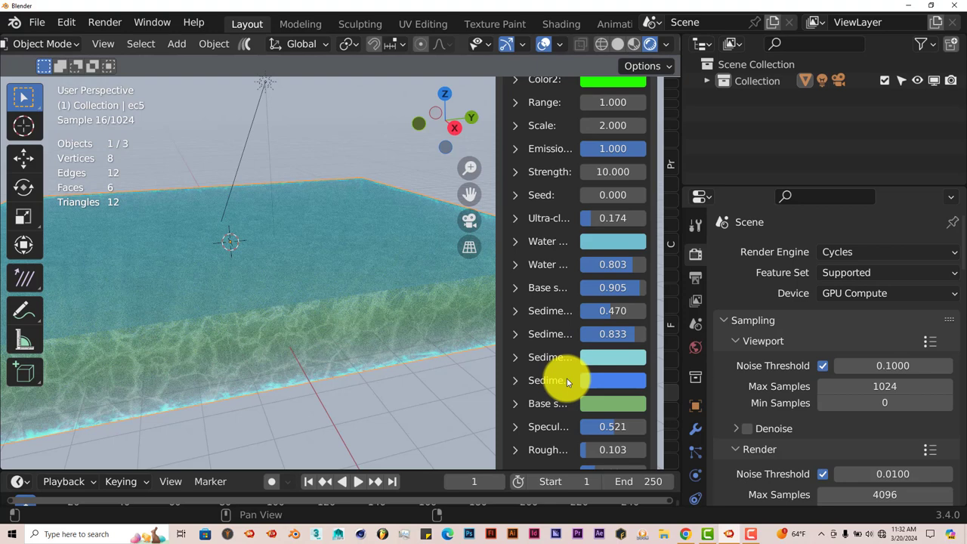
{"action": "left_click_drag", "start_coordinate": [496, 312], "coordinate": [428, 312]}
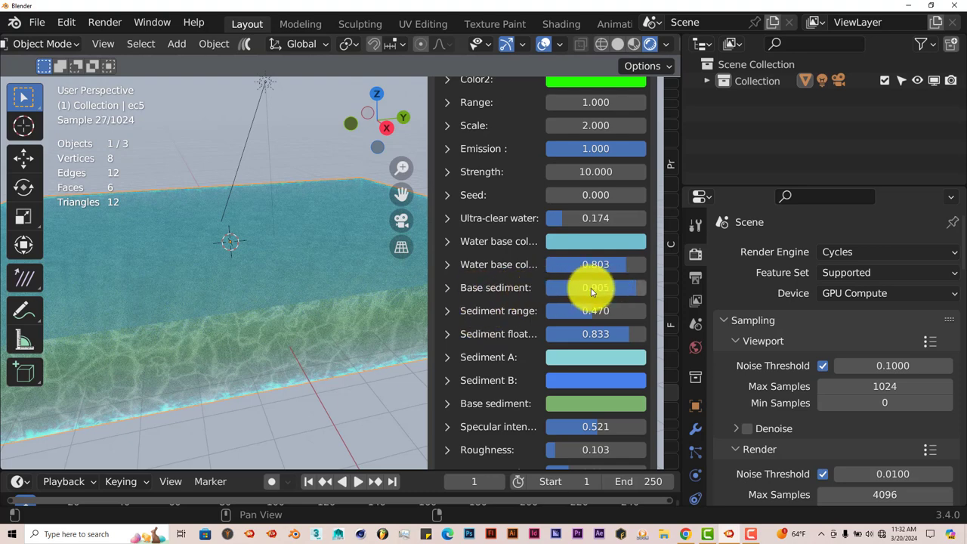
{"action": "left_click_drag", "start_coordinate": [591, 288], "coordinate": [566, 302]}
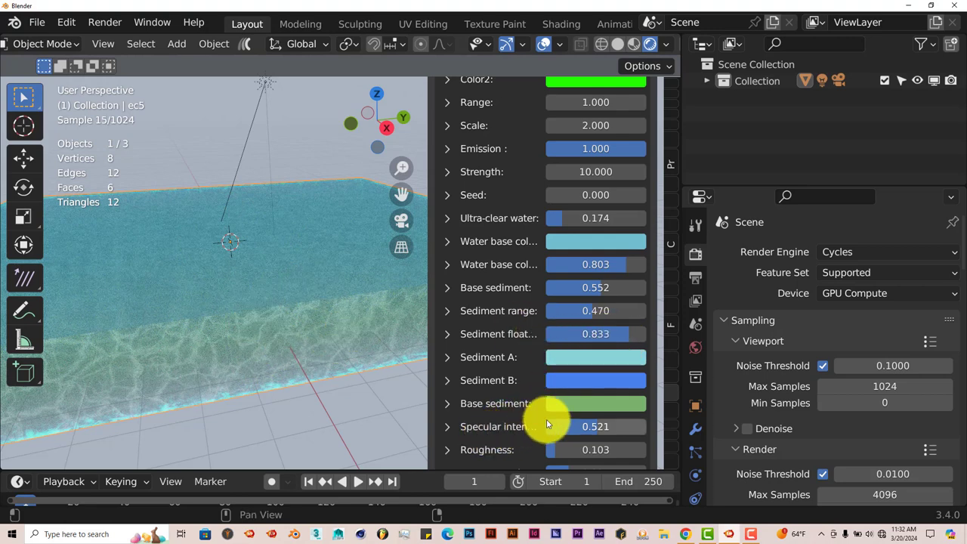
Enlarge the timeline and keyframe Waves at 0.000 on frame 1.
{"action": "scroll", "coordinate": [536, 423], "scroll_direction": "down", "scroll_amount": 1}
{"action": "scroll", "coordinate": [535, 420], "scroll_direction": "down", "scroll_amount": 4}
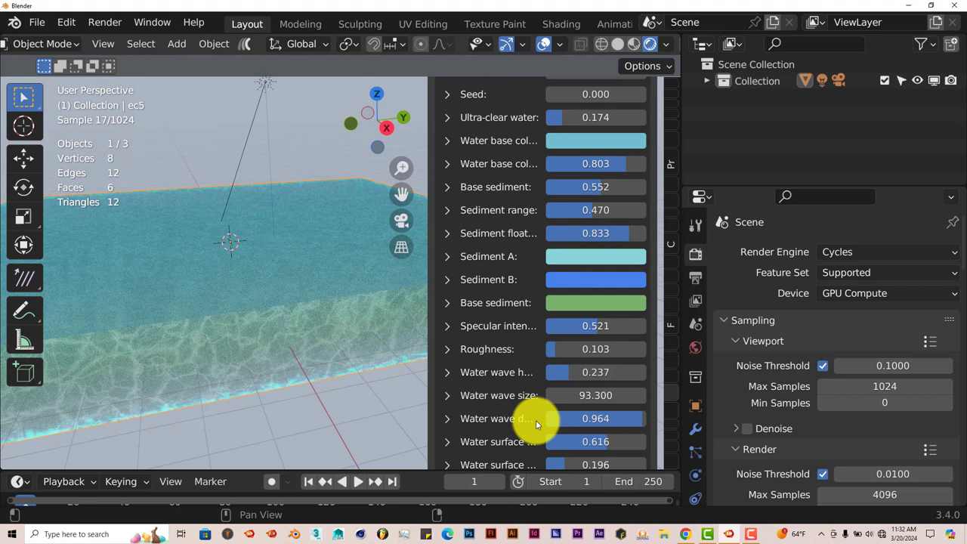
{"action": "scroll", "coordinate": [536, 420], "scroll_direction": "down", "scroll_amount": 6}
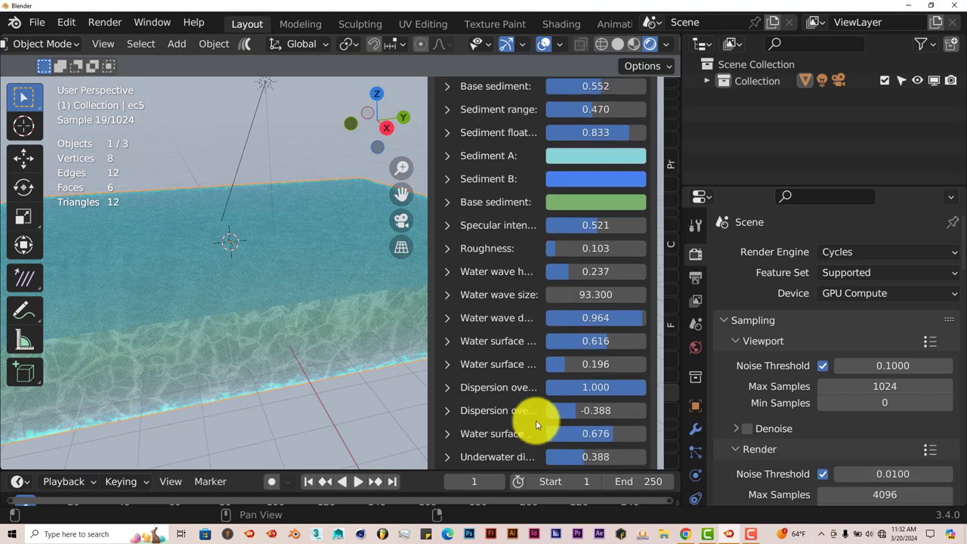
{"action": "scroll", "coordinate": [535, 420], "scroll_direction": "down", "scroll_amount": 2}
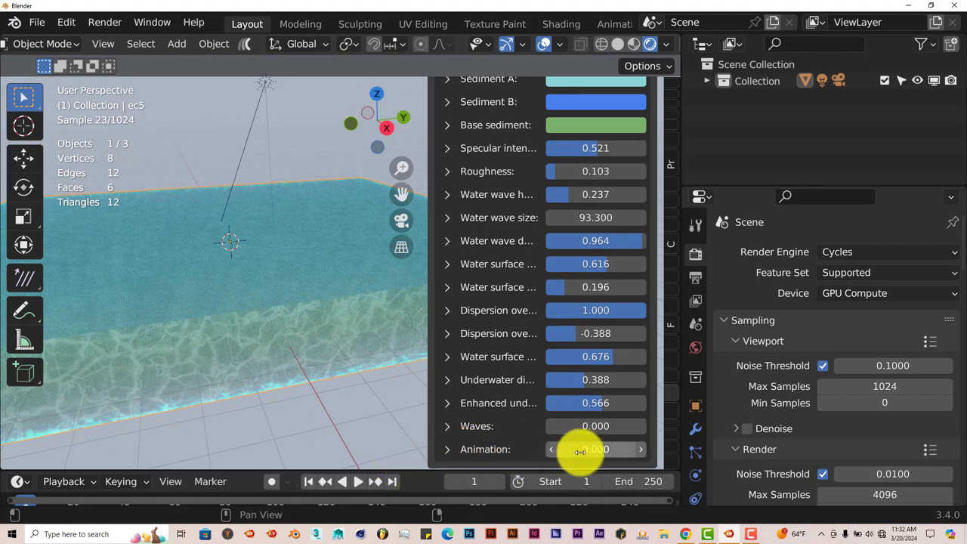
{"action": "left_click_drag", "start_coordinate": [409, 470], "coordinate": [411, 431]}
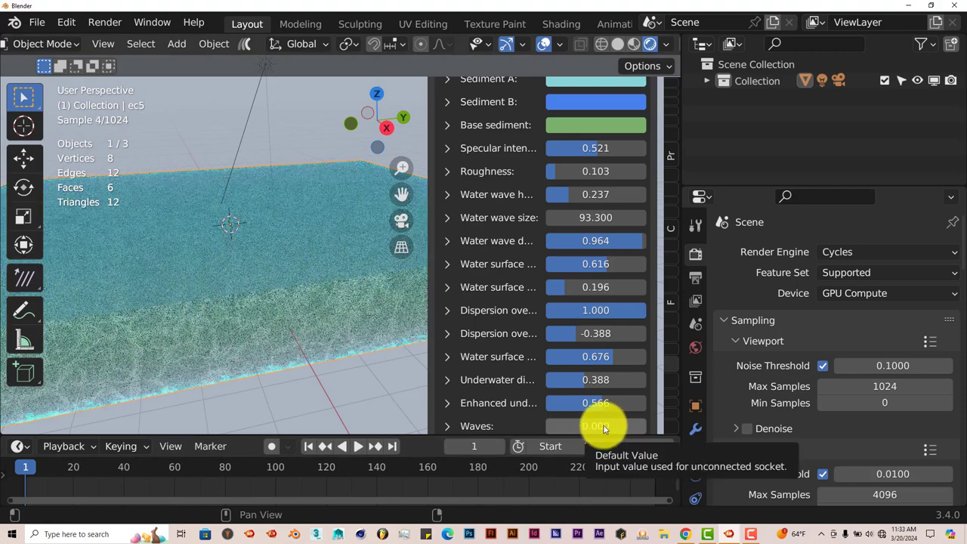
{"action": "key", "text": "i"}
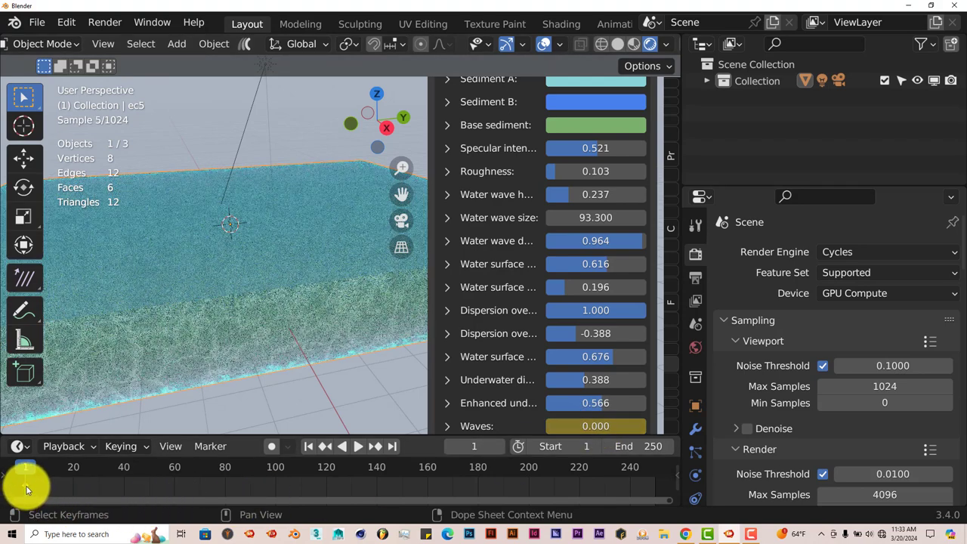
On frame 79, set Waves to 5.000 for the second keyframe.
{"action": "left_click", "coordinate": [223, 472]}
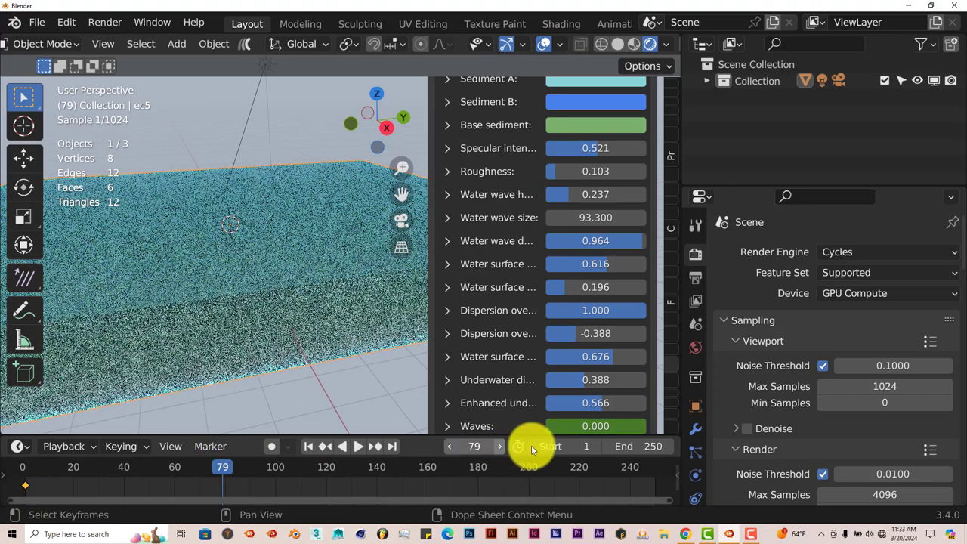
{"action": "left_click", "coordinate": [597, 426]}
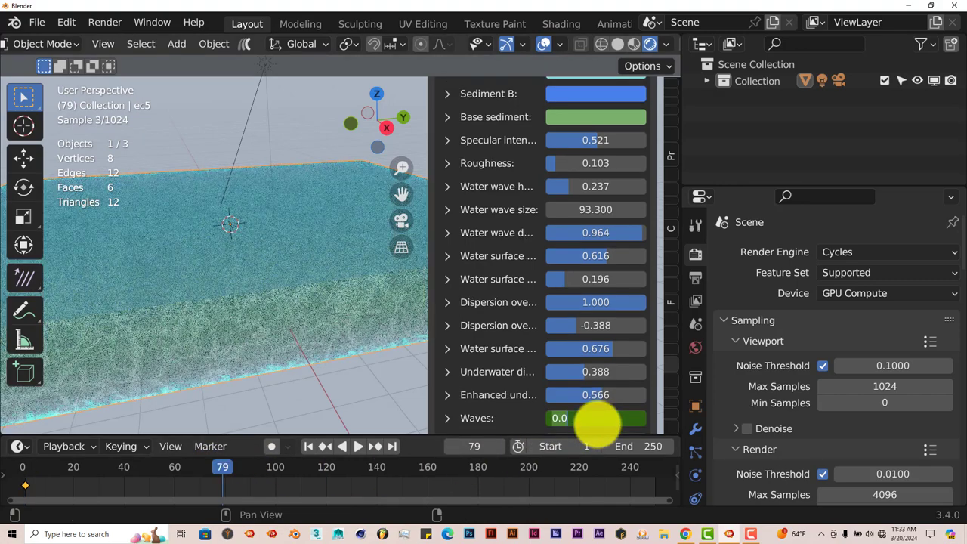
{"action": "key", "text": "Return"}
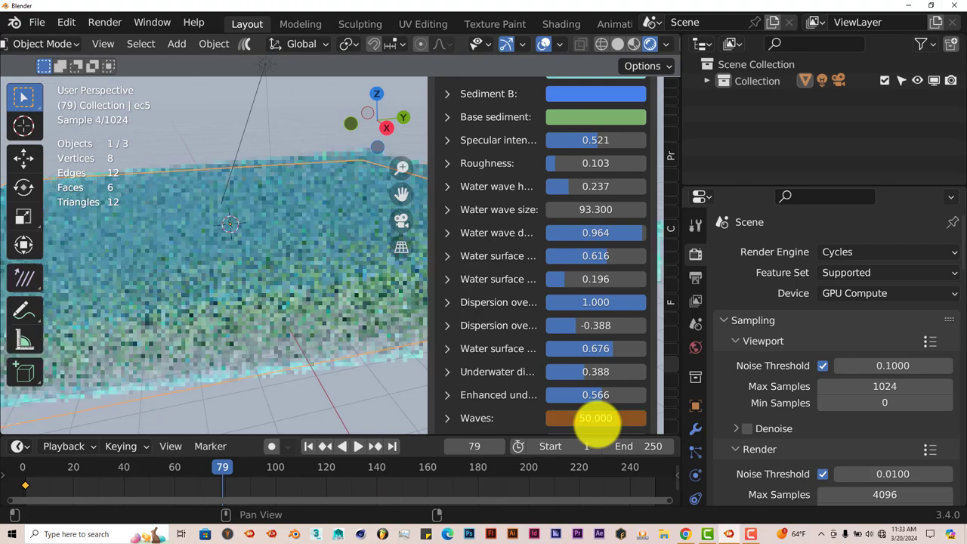
{"action": "left_click", "coordinate": [601, 421]}
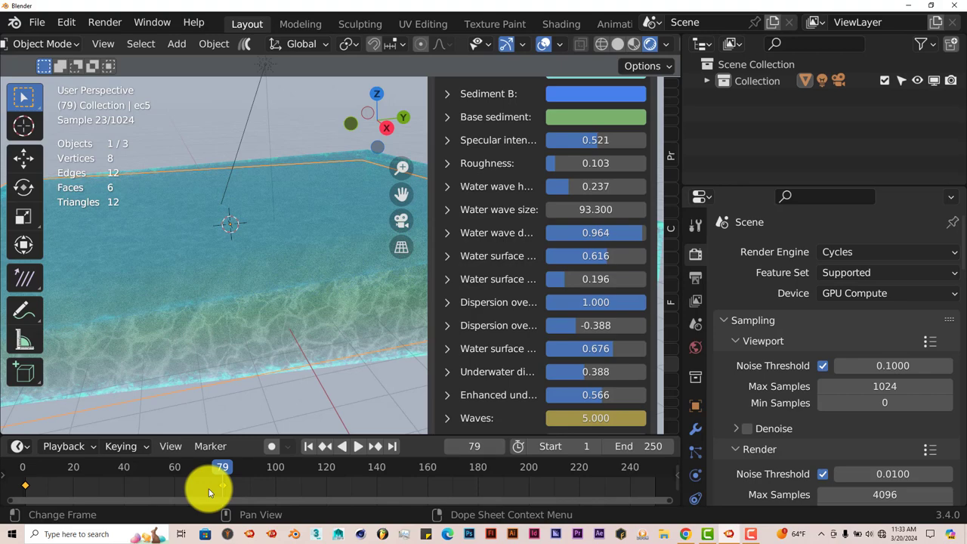
Remove the Waves keyframes, keeping Waves at 5.000, and jump back to frame 1.
{"action": "key", "text": "Delete"}
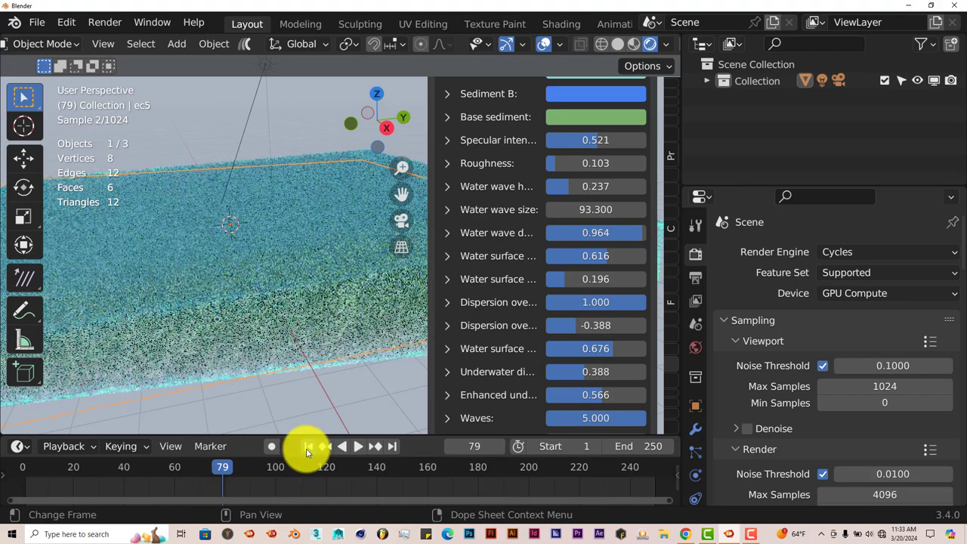
{"action": "left_click", "coordinate": [308, 447]}
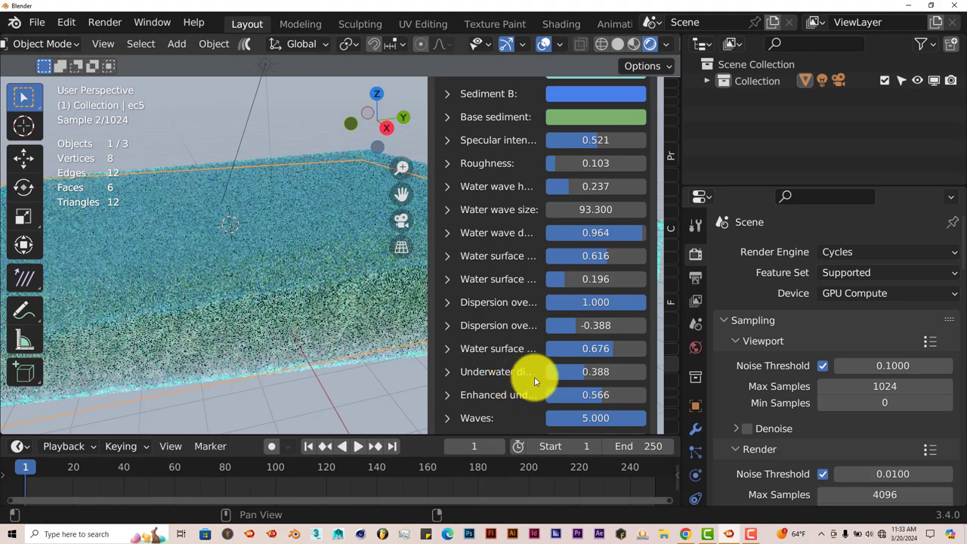
{"action": "scroll", "coordinate": [534, 376], "scroll_direction": "up", "scroll_amount": 2}
{"action": "scroll", "coordinate": [536, 382], "scroll_direction": "up", "scroll_amount": 3}
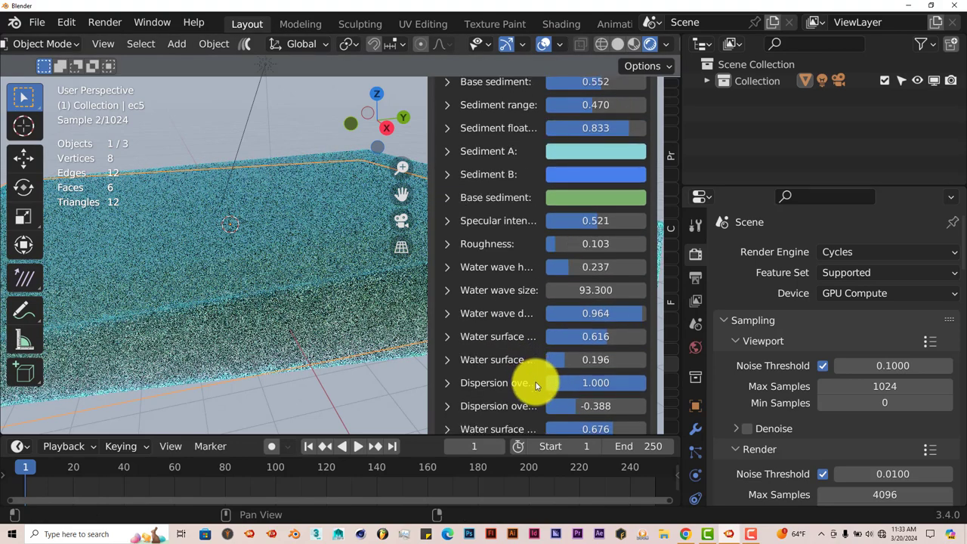
{"action": "scroll", "coordinate": [532, 327], "scroll_direction": "up", "scroll_amount": 5}
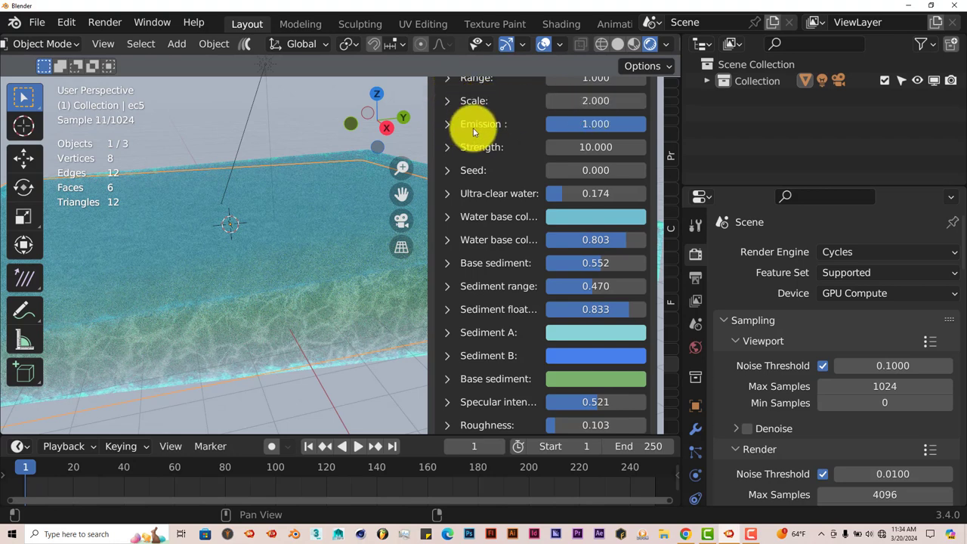
{"action": "scroll", "coordinate": [469, 125], "scroll_direction": "up", "scroll_amount": 3}
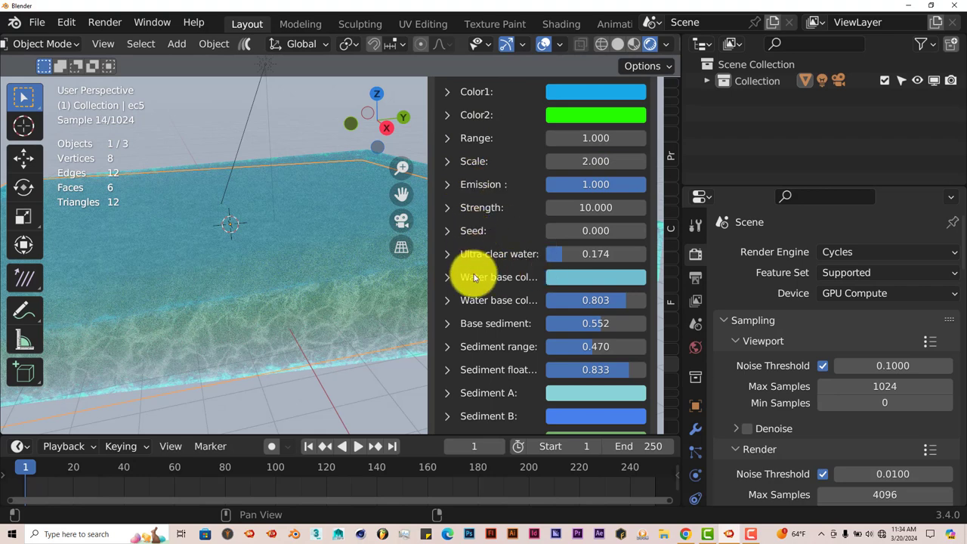
{"action": "scroll", "coordinate": [477, 312], "scroll_direction": "down", "scroll_amount": 2}
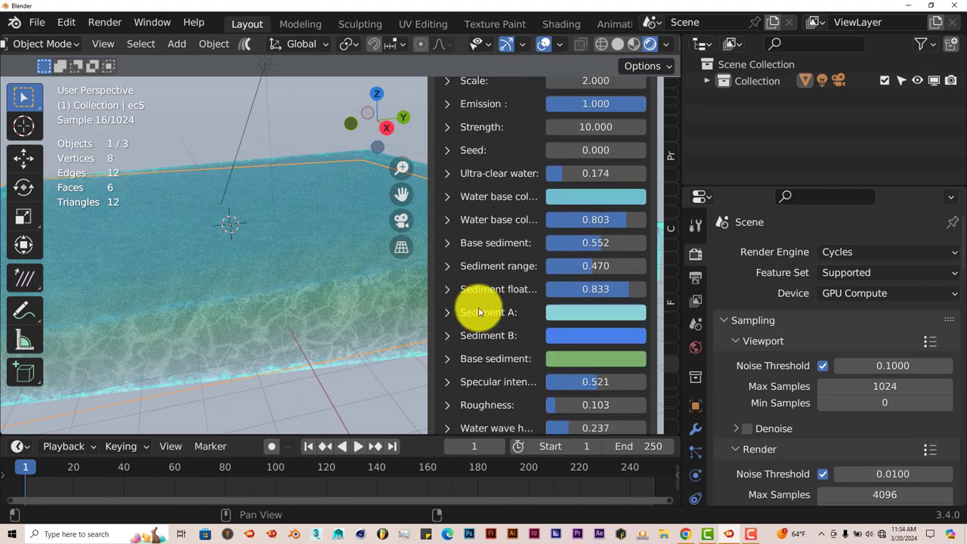
{"action": "scroll", "coordinate": [478, 312], "scroll_direction": "down", "scroll_amount": 8}
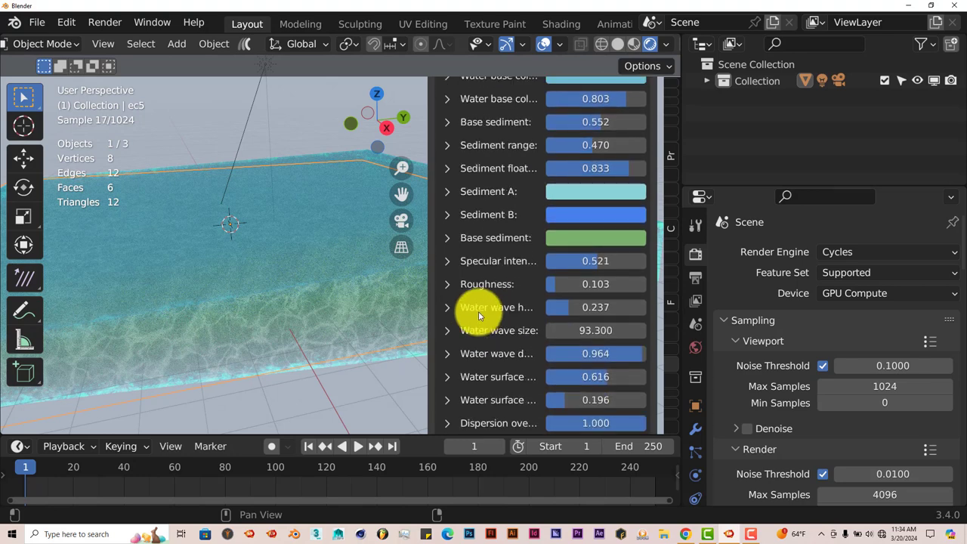
{"action": "scroll", "coordinate": [480, 316], "scroll_direction": "down", "scroll_amount": 2}
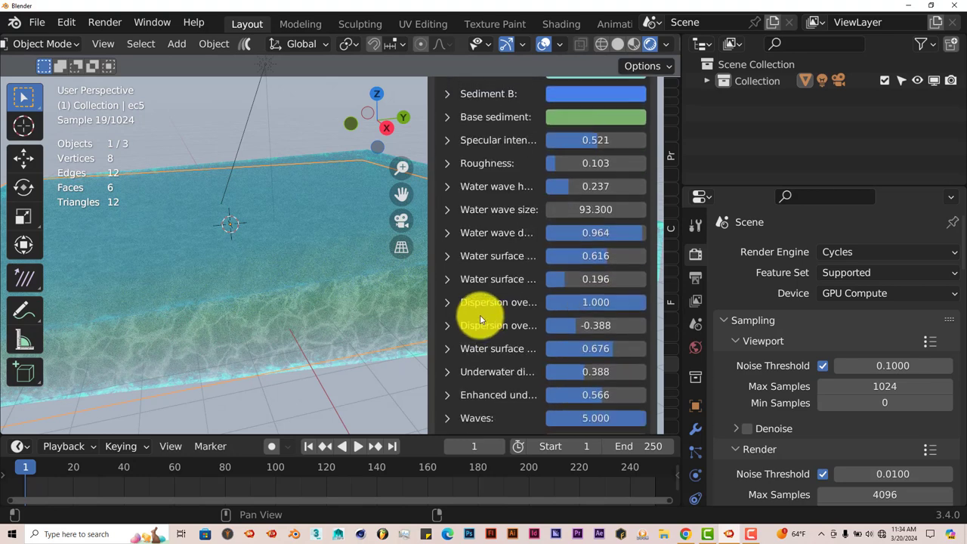
{"action": "scroll", "coordinate": [480, 319], "scroll_direction": "down", "scroll_amount": 1}
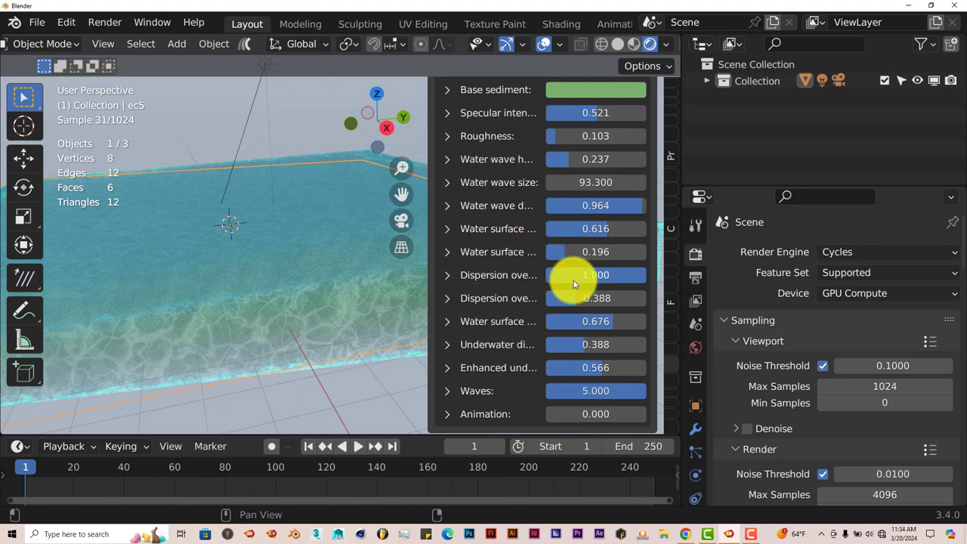
{"action": "key", "text": "minus"}
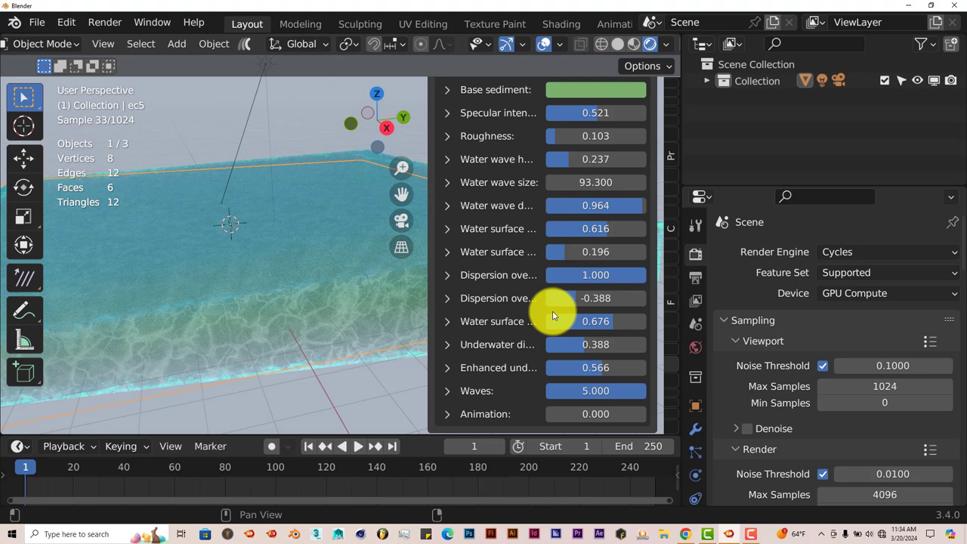